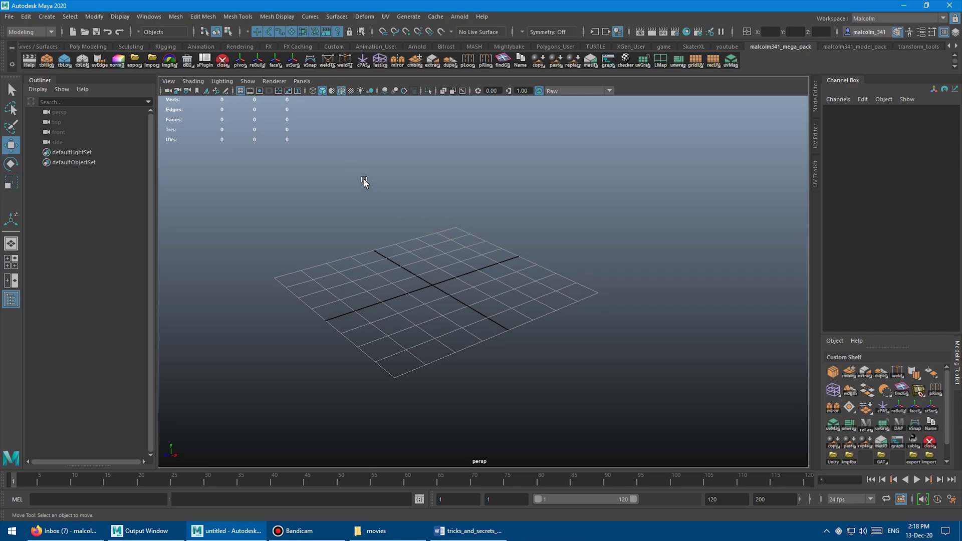
# Create a polygon cylinder, scale it up and raise it above the grid.
pyautogui.keyDown('alt'); pyautogui.moveTo(364, 180); pyautogui.dragTo(387, 192); pyautogui.keyUp('alt')
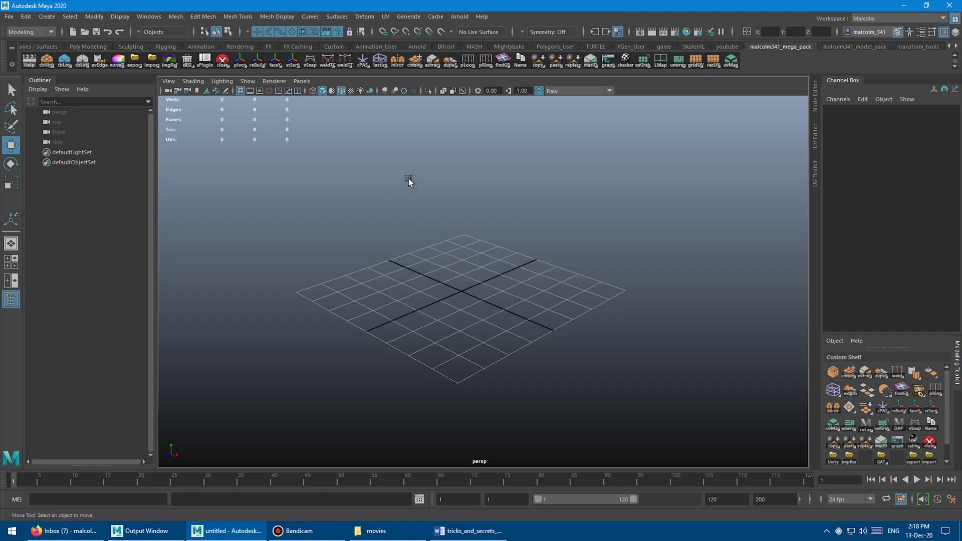
pyautogui.keyDown('shift'); pyautogui.moveTo(409, 179); pyautogui.dragTo(363, 181, button='right'); pyautogui.keyUp('shift')
pyautogui.press('r')
pyautogui.moveTo(339, 208); pyautogui.dragTo(436, 168, button='middle')
pyautogui.press('w')
pyautogui.moveTo(401, 201)
pyautogui.keyDown('alt'); pyautogui.mouseDown()
pyautogui.moveTo(369, 198)
pyautogui.moveTo(382, 205)
pyautogui.mouseUp(); pyautogui.keyUp('alt')
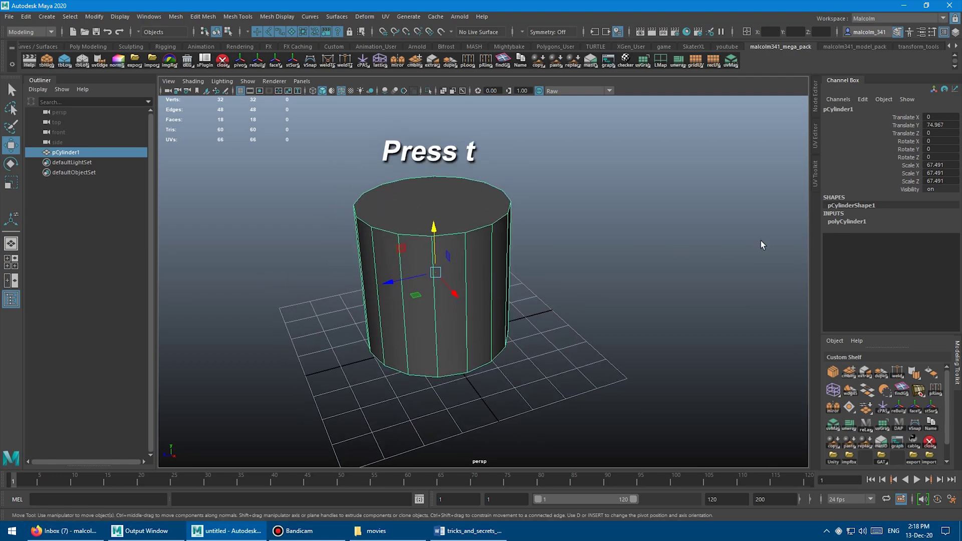
# Set the cylinder's Subdivisions Axis to 32 in the in-view editor.
pyautogui.keyDown('alt'); pyautogui.moveTo(561, 200); pyautogui.dragTo(552, 206, button='middle'); pyautogui.keyUp('alt')
pyautogui.press('t')
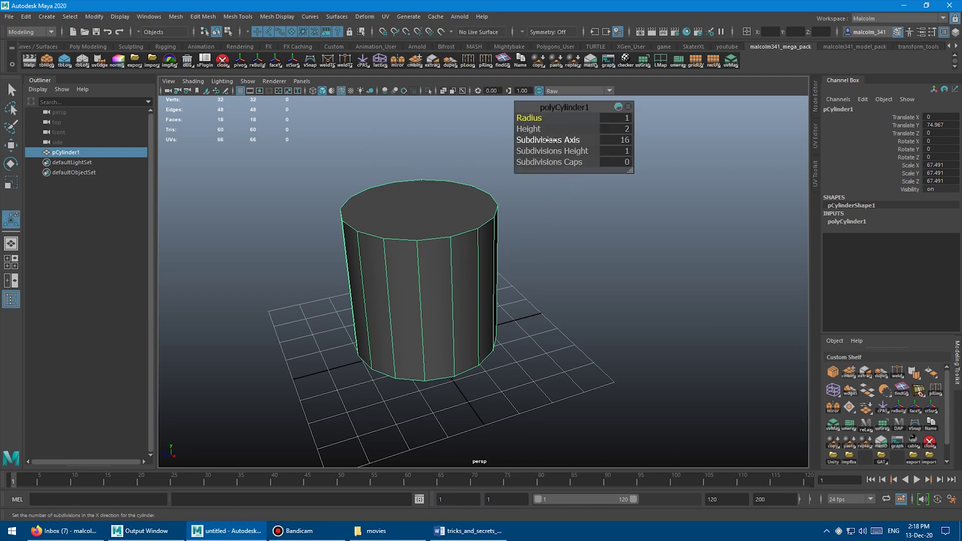
pyautogui.moveTo(555, 141); pyautogui.dragTo(586, 141)
pyautogui.click(620, 141)
pyautogui.press('Return')
pyautogui.press('w')
pyautogui.scroll(-2, 450, 265)
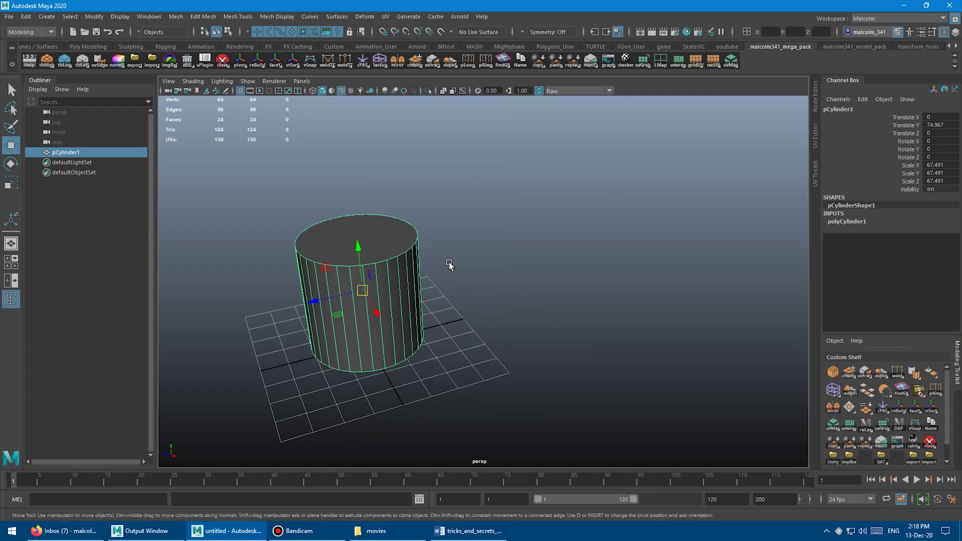
# Duplicate the cylinder and slide the copy beside the original.
pyautogui.keyDown('alt'); pyautogui.moveTo(489, 267); pyautogui.dragTo(535, 269); pyautogui.keyUp('alt')
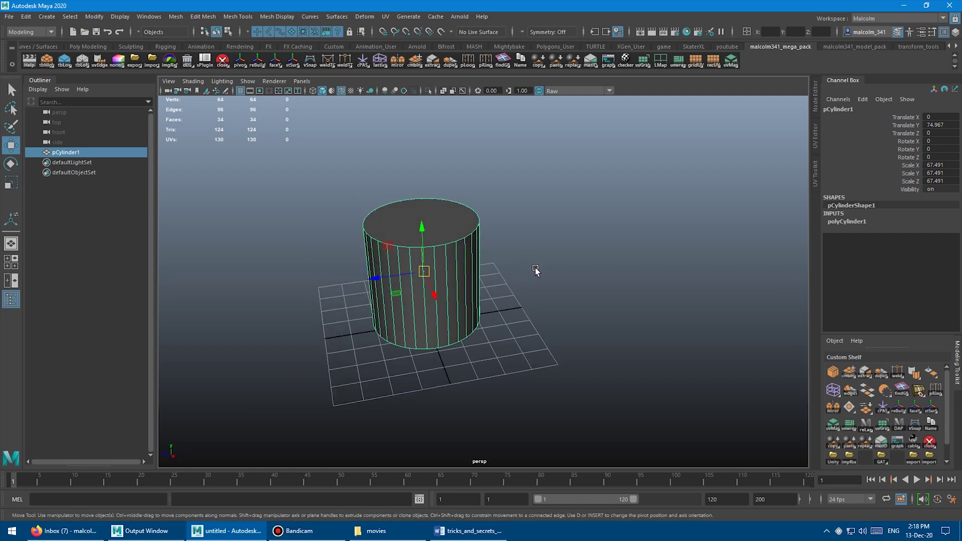
pyautogui.click(27, 17)
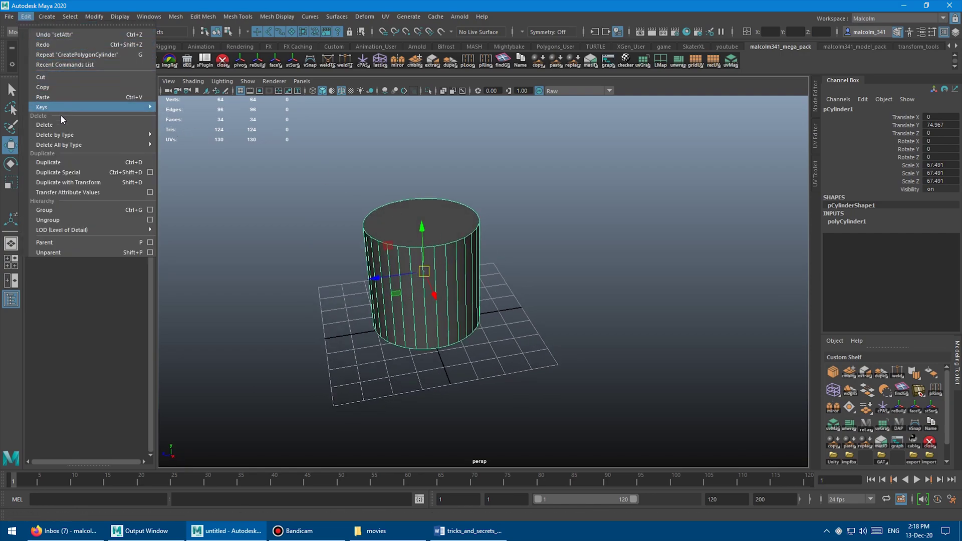
pyautogui.click(99, 162)
pyautogui.moveTo(379, 279); pyautogui.dragTo(231, 297)
pyautogui.keyDown('alt'); pyautogui.moveTo(279, 216); pyautogui.dragTo(611, 257, button='middle'); pyautogui.keyUp('alt')
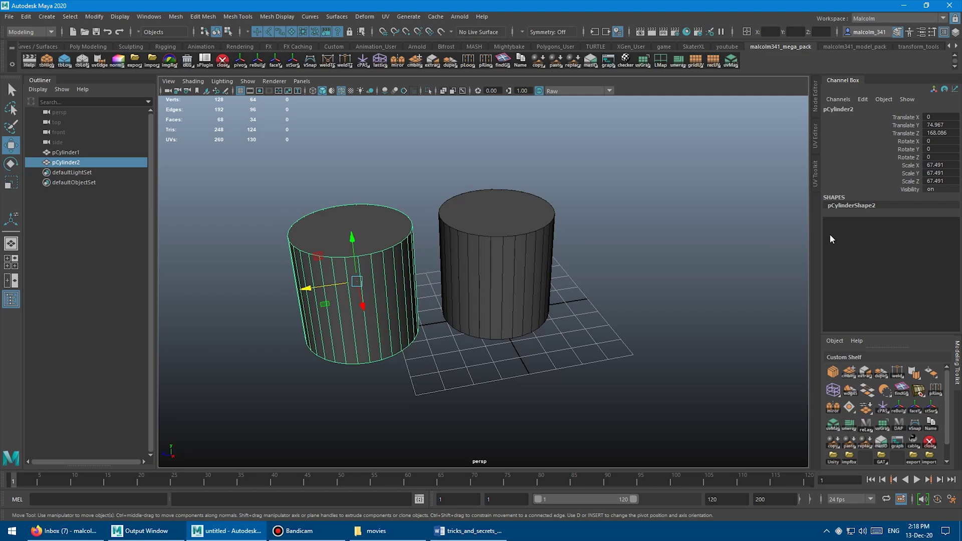
# Set the original cylinder's Subdivisions Axis to 8 in the Channel Box, making it octagonal.
pyautogui.click(511, 245)
pyautogui.click(845, 222)
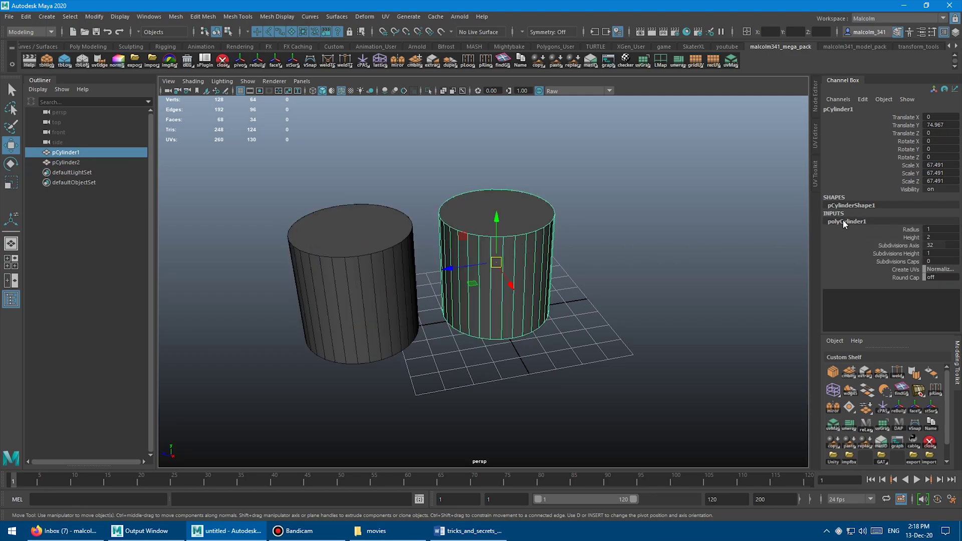
pyautogui.doubleClick(931, 246)
pyautogui.press('Return')
pyautogui.click(349, 236)
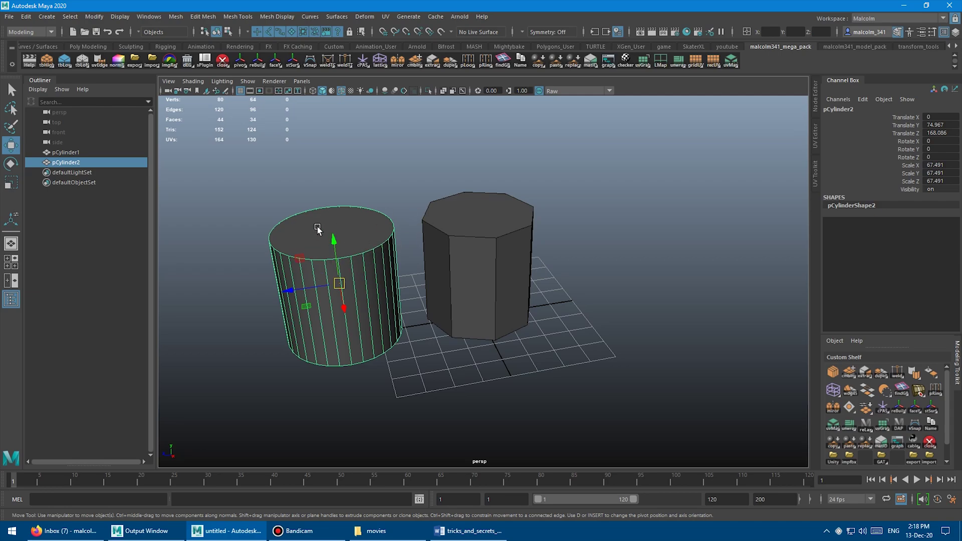
pyautogui.click(458, 242)
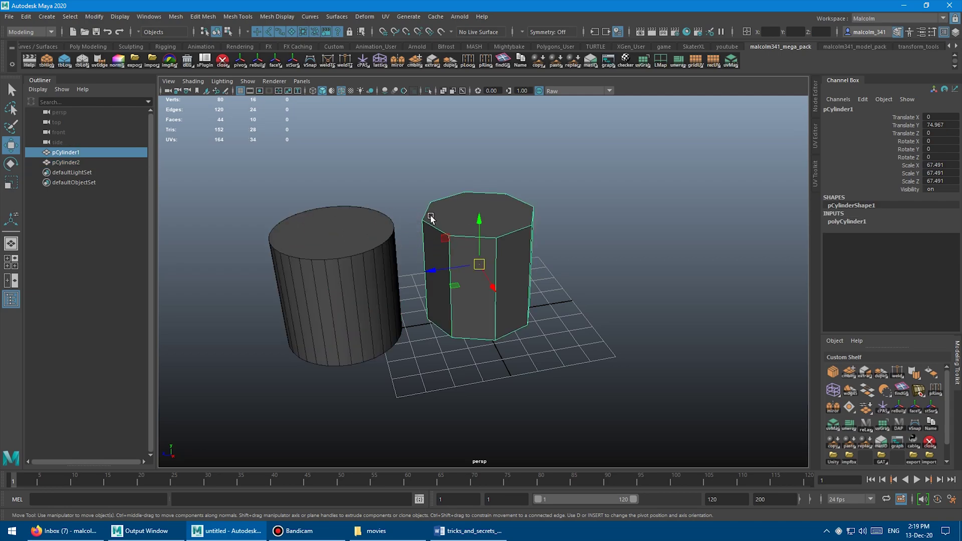
pyautogui.moveTo(431, 217); pyautogui.dragTo(442, 207, button='middle')
pyautogui.hotkey('ctrl', 'z')
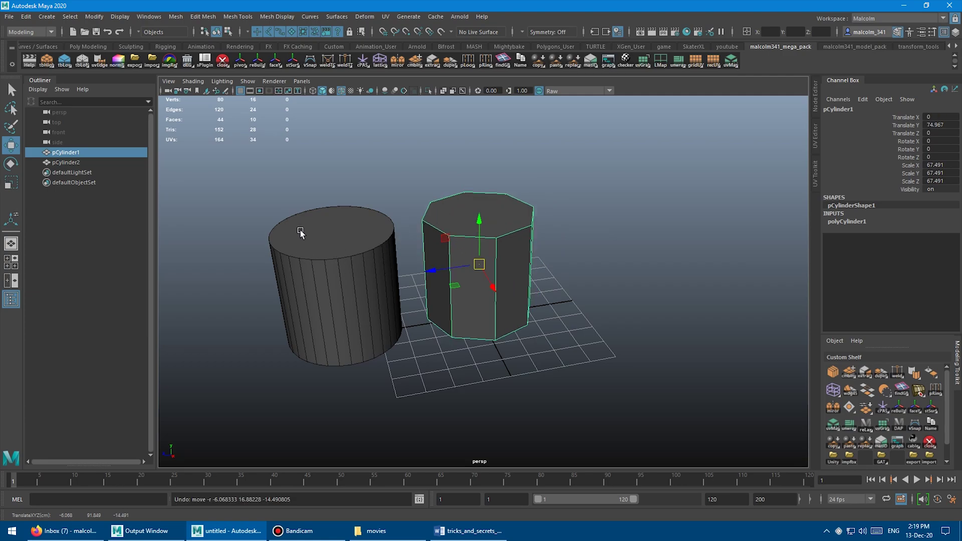
# Delete the round copy pCylinder2 on the left.
pyautogui.press('t')
pyautogui.click(412, 185)
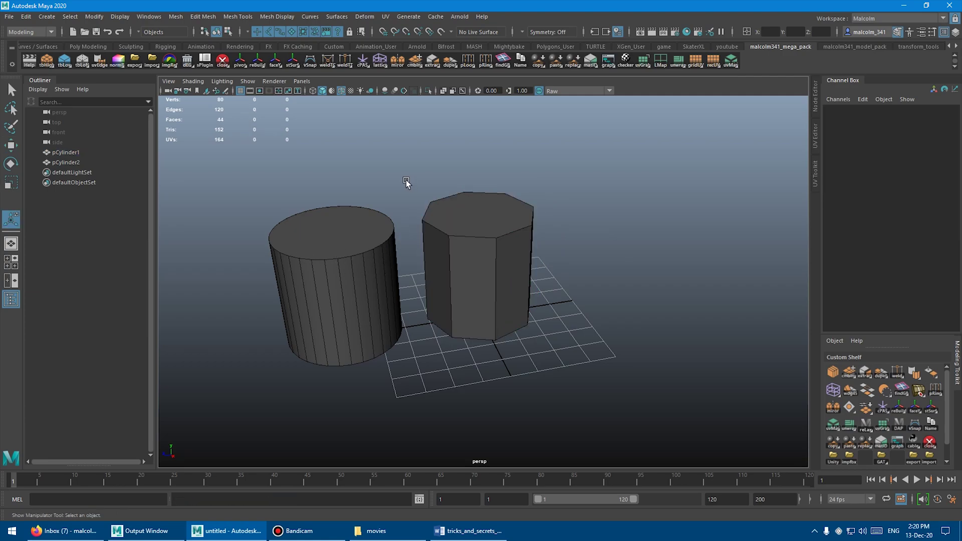
pyautogui.keyDown('alt'); pyautogui.moveTo(406, 183); pyautogui.dragTo(414, 204); pyautogui.keyUp('alt')
pyautogui.click(384, 225)
pyautogui.press('Delete')
# Set the prism's Subdivisions Axis back to 16.
pyautogui.click(413, 205)
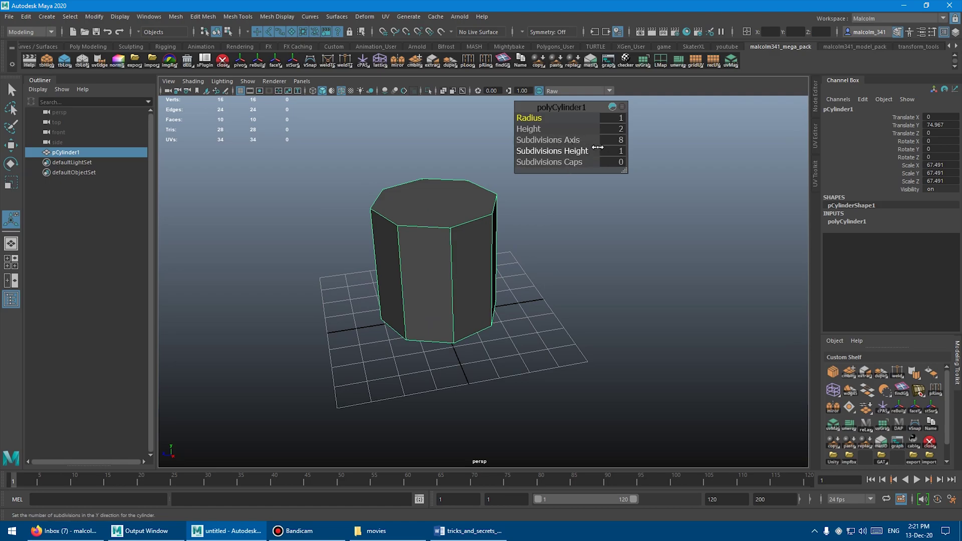
pyautogui.click(614, 141)
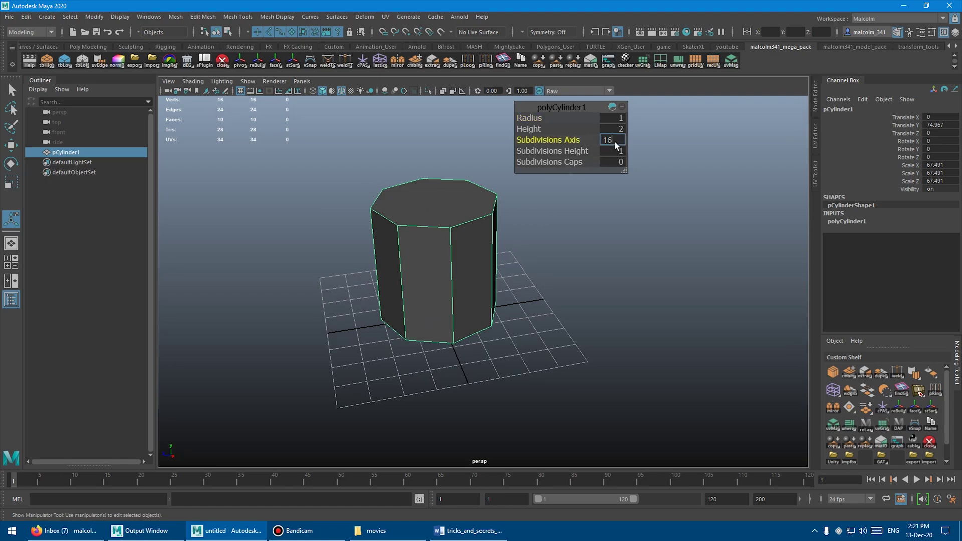
pyautogui.write('16')
pyautogui.press('Return')
pyautogui.keyDown('alt'); pyautogui.moveTo(557, 172); pyautogui.dragTo(405, 197, button='middle'); pyautogui.keyUp('alt')
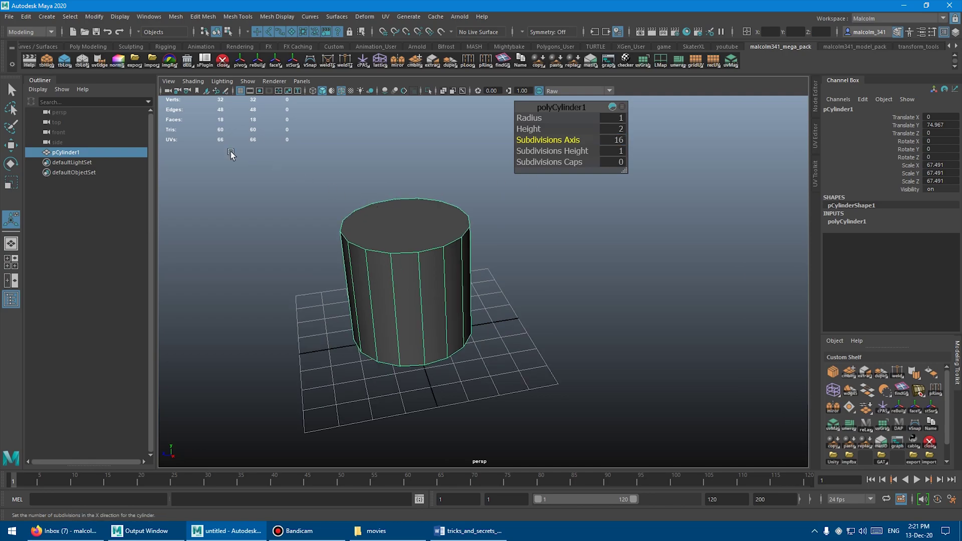
pyautogui.click(28, 16)
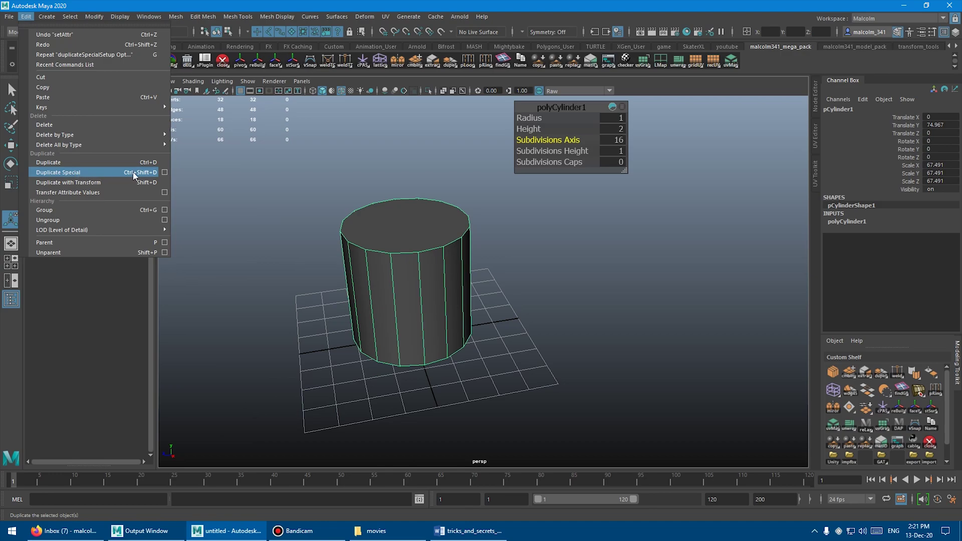
# Reset the Duplicate Special options and enable Duplicate input graph.
pyautogui.click(165, 173)
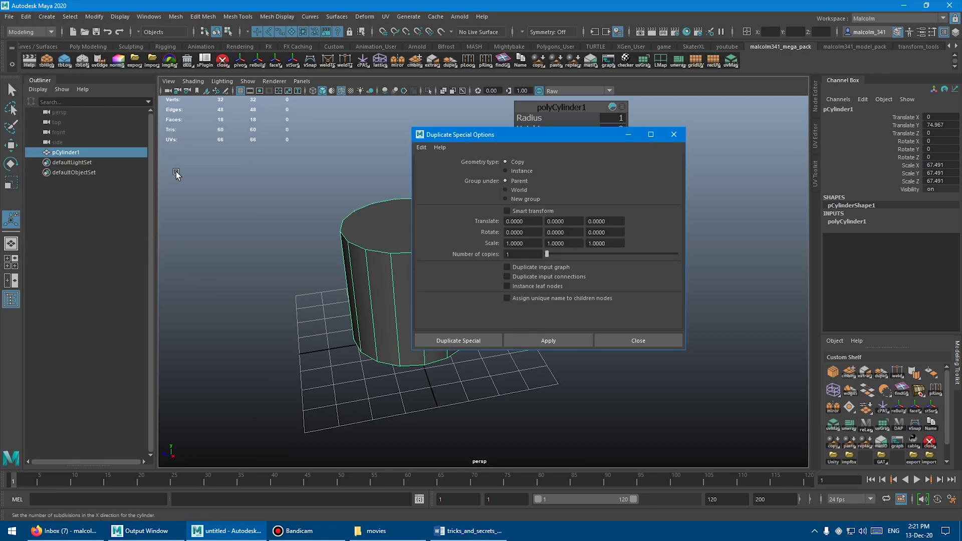
pyautogui.moveTo(523, 129); pyautogui.dragTo(616, 135)
pyautogui.click(511, 154)
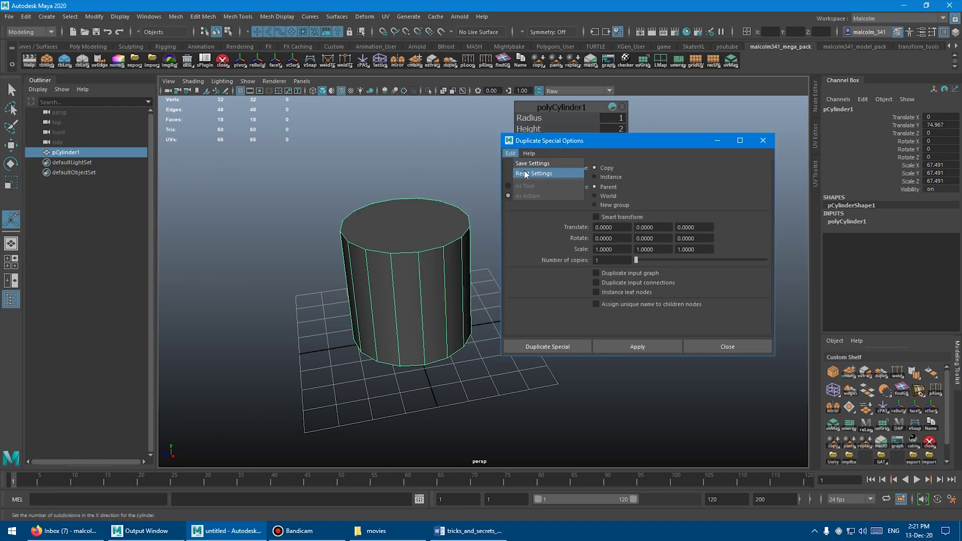
pyautogui.click(525, 174)
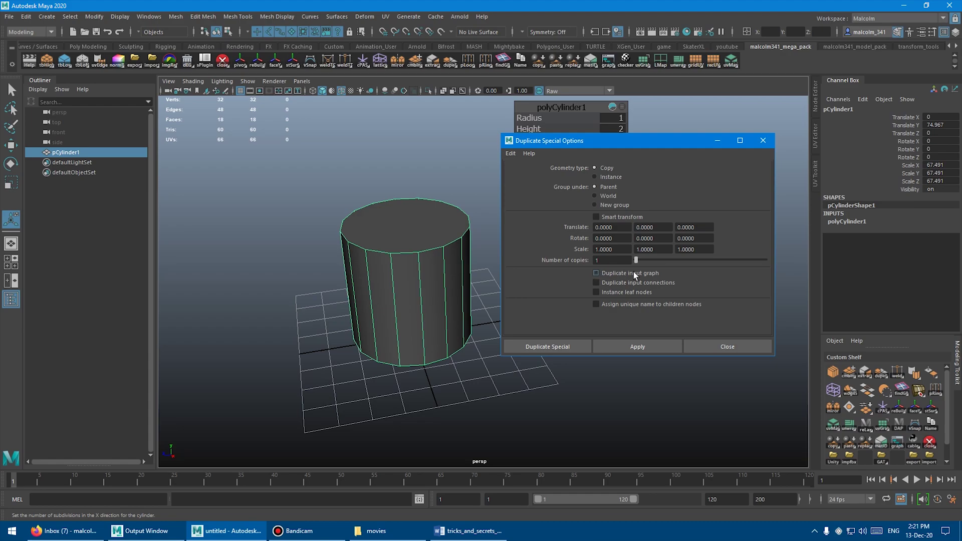
pyautogui.click(596, 273)
pyautogui.keyDown('alt'); pyautogui.moveTo(452, 230); pyautogui.dragTo(462, 230); pyautogui.keyUp('alt')
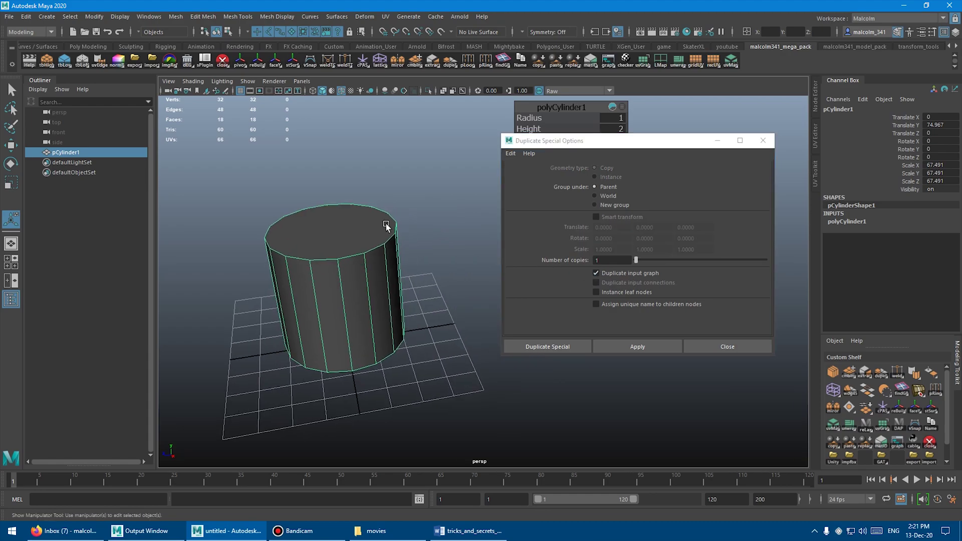
# Apply Duplicate Special with history and move the copy pCylinder2 aside along Z.
pyautogui.click(638, 408)
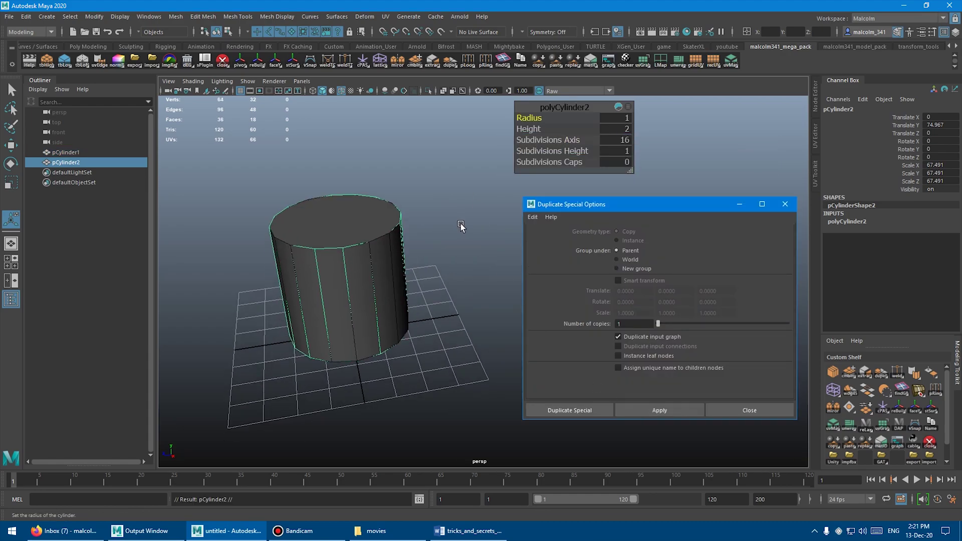
pyautogui.keyDown('alt'); pyautogui.moveTo(461, 224); pyautogui.dragTo(340, 224, button='right'); pyautogui.keyUp('alt')
pyautogui.keyDown('alt'); pyautogui.moveTo(340, 225); pyautogui.dragTo(362, 226, button='middle'); pyautogui.keyUp('alt')
pyautogui.press('w')
pyautogui.moveTo(368, 269); pyautogui.dragTo(247, 285)
pyautogui.keyDown('alt'); pyautogui.moveTo(247, 285); pyautogui.dragTo(489, 213, button='middle'); pyautogui.keyUp('alt')
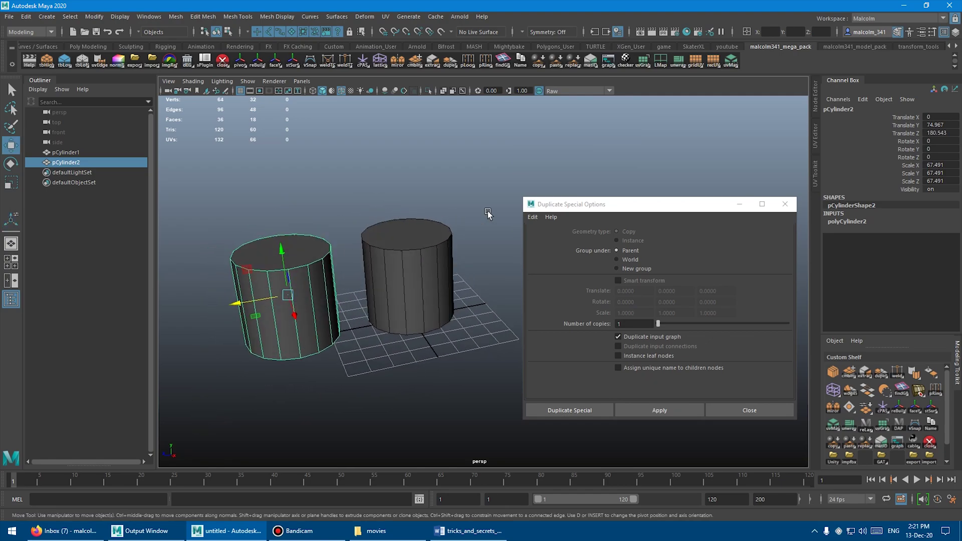
# Set the copy's Subdivisions Axis to 8.
pyautogui.click(859, 222)
pyautogui.click(902, 246)
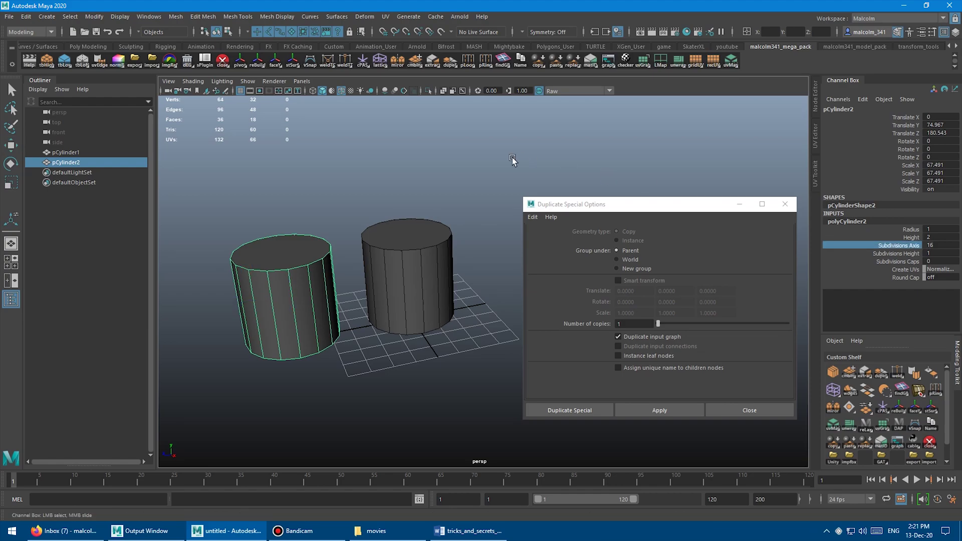
pyautogui.moveTo(505, 161); pyautogui.dragTo(365, 166, button='middle')
pyautogui.scroll(2, 372, 169)
pyautogui.press('t')
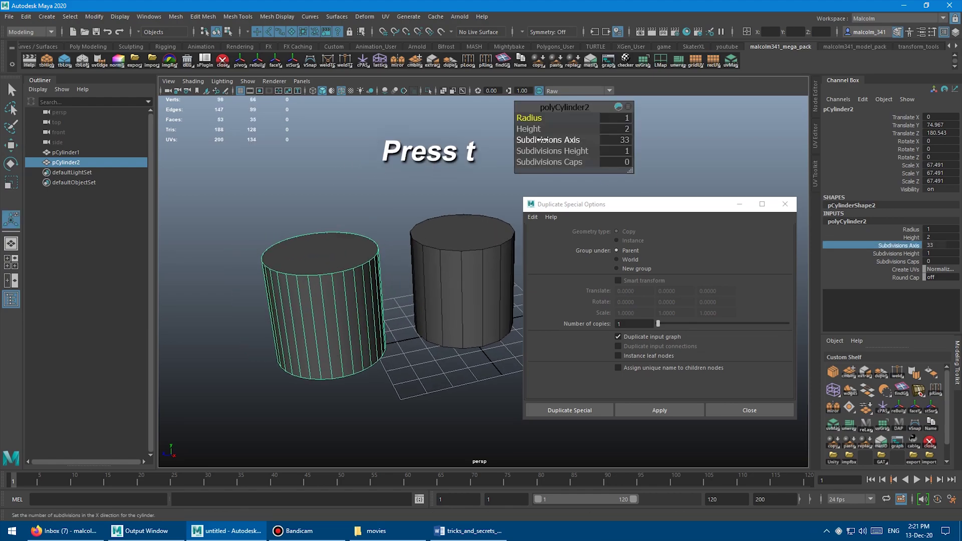
pyautogui.moveTo(566, 140); pyautogui.dragTo(549, 149)
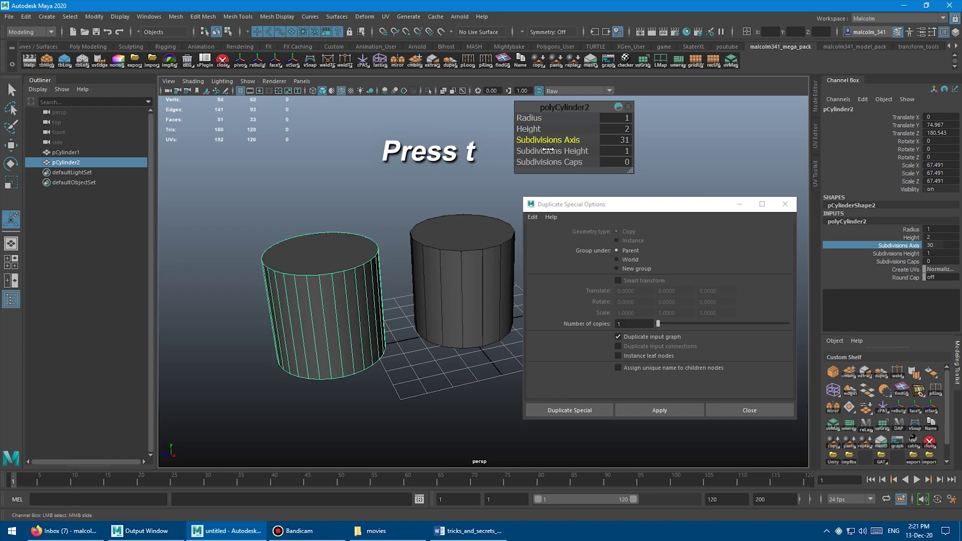
pyautogui.click(613, 139)
pyautogui.write('8')
pyautogui.press('Return')
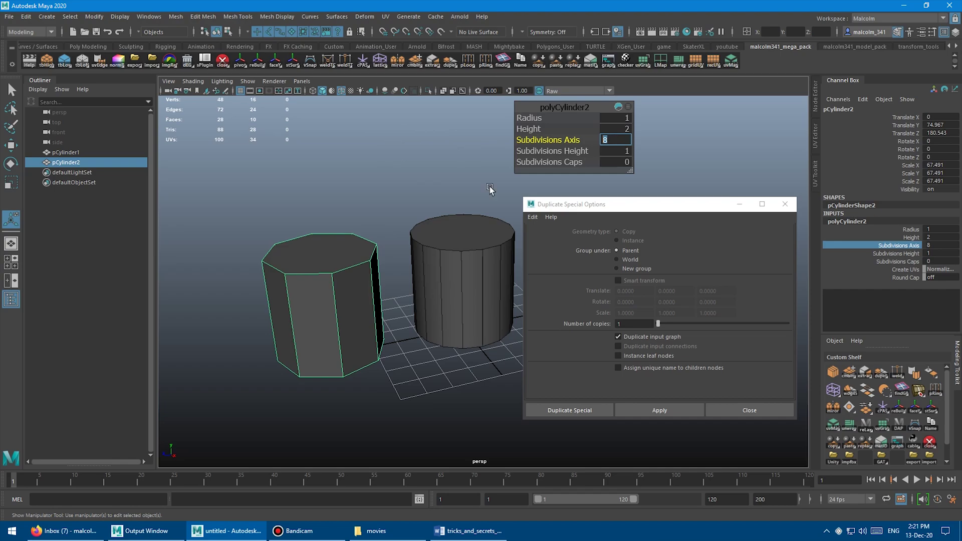
pyautogui.scroll(-1, 450, 211)
# Duplicate again with history to make a third cylinder and adjust its side count.
pyautogui.click(648, 407)
pyautogui.keyDown('alt'); pyautogui.moveTo(421, 231); pyautogui.dragTo(341, 134); pyautogui.keyUp('alt')
pyautogui.press('w')
pyautogui.press('t')
pyautogui.moveTo(536, 140); pyautogui.dragTo(553, 135)
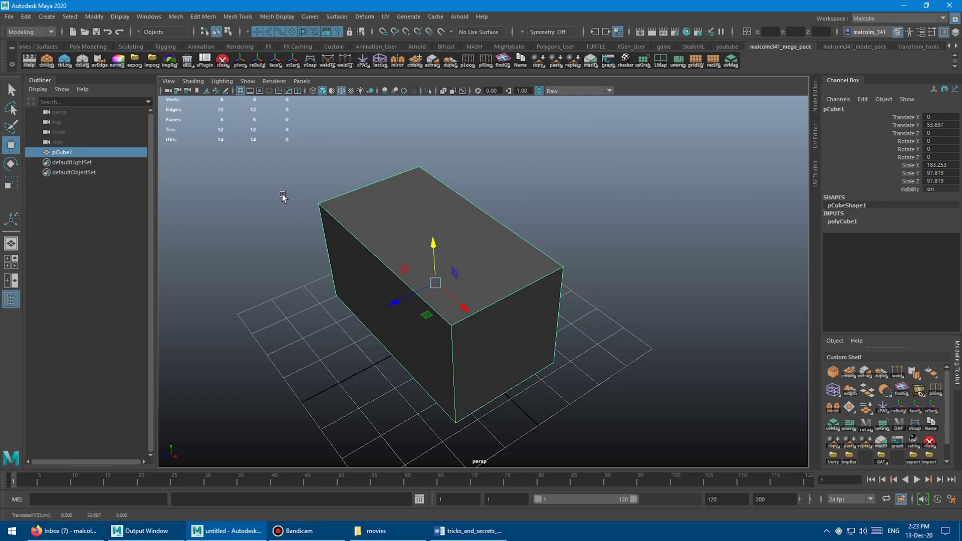
# Orbit the view around the stretched block pCube1.
pyautogui.moveTo(300, 195)
pyautogui.keyDown('alt'); pyautogui.mouseDown()
pyautogui.moveTo(336, 191)
pyautogui.moveTo(311, 191)
pyautogui.mouseUp(); pyautogui.keyUp('alt')
# Select the box's top face in Face mode and extrude it.
pyautogui.press('q')
pyautogui.rightClick(392, 216)
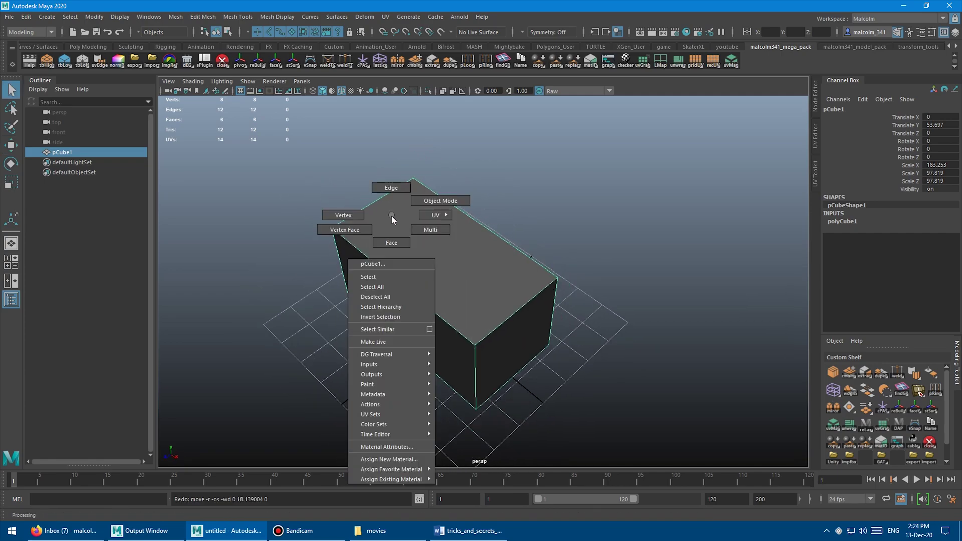
pyautogui.click(392, 243)
pyautogui.click(411, 246)
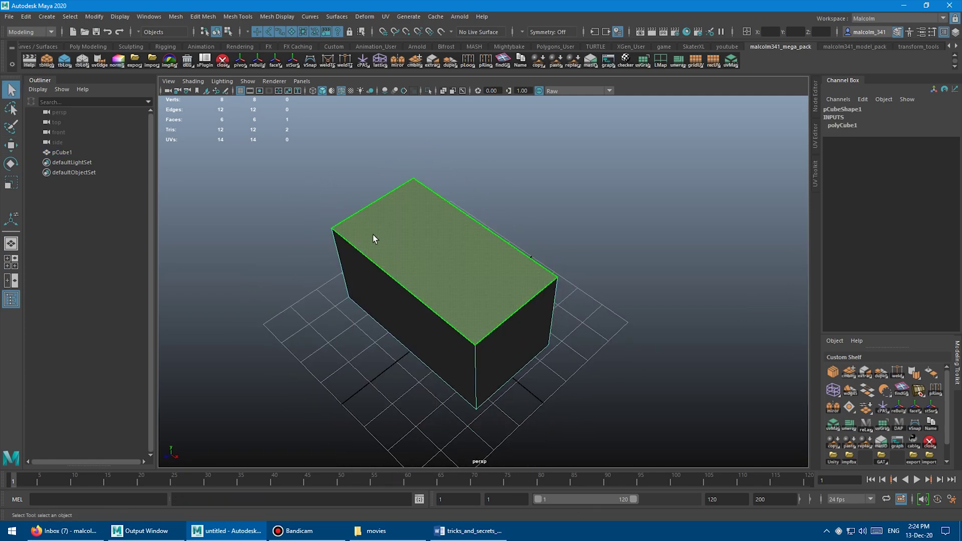
pyautogui.click(203, 16)
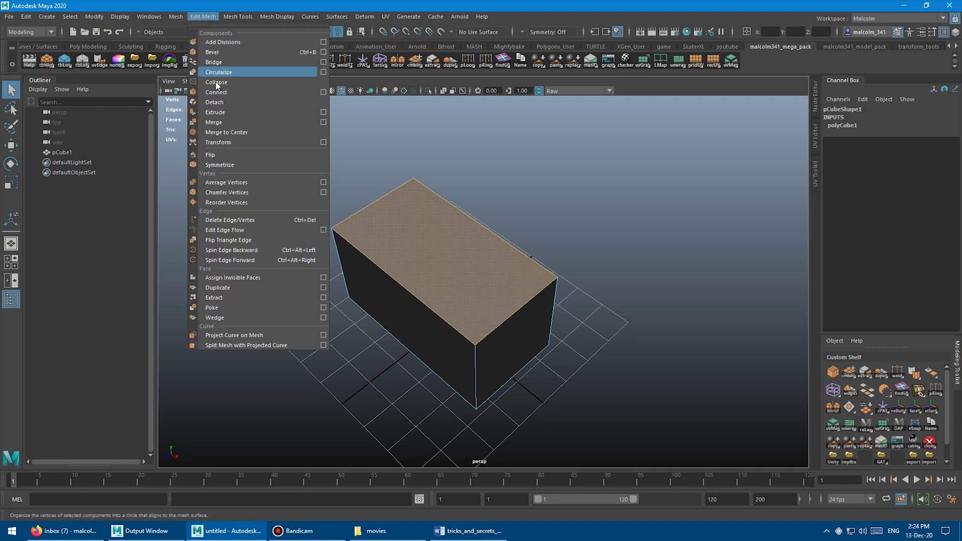
pyautogui.click(250, 111)
# Set extrusion Thickness 0.5 and Offset about 29.4, then reselect the whole box.
pyautogui.keyDown('alt'); pyautogui.moveTo(325, 165); pyautogui.dragTo(437, 164); pyautogui.keyUp('alt')
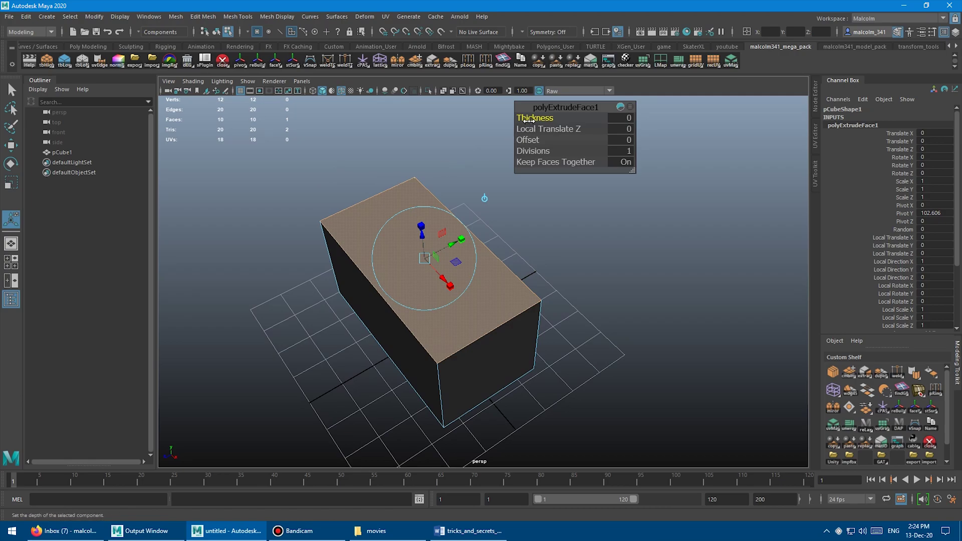
pyautogui.moveTo(530, 119); pyautogui.dragTo(657, 183)
pyautogui.keyDown('alt'); pyautogui.moveTo(401, 188); pyautogui.dragTo(587, 177); pyautogui.keyUp('alt')
pyautogui.keyDown('alt'); pyautogui.moveTo(515, 247); pyautogui.dragTo(544, 215); pyautogui.keyUp('alt')
pyautogui.press('w')
pyautogui.press('F8')
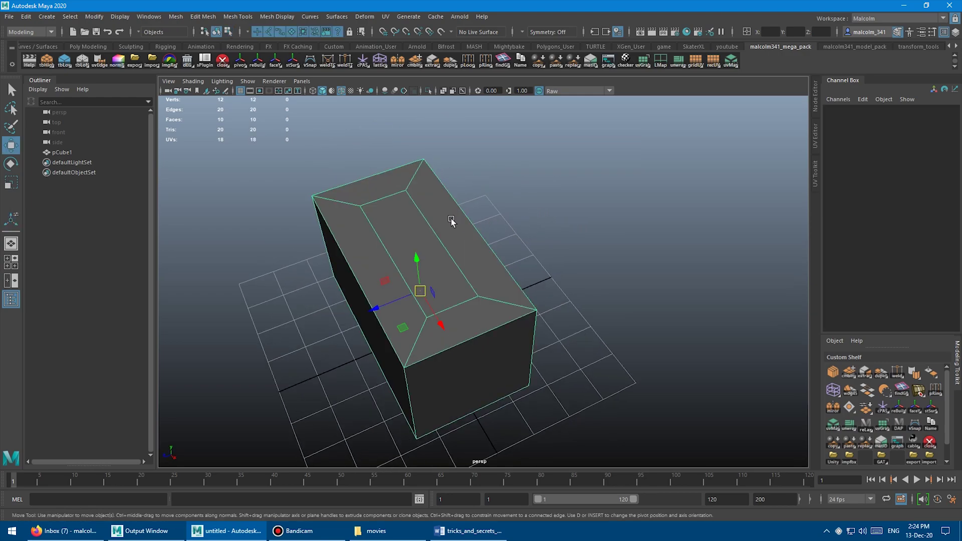
pyautogui.click(451, 221)
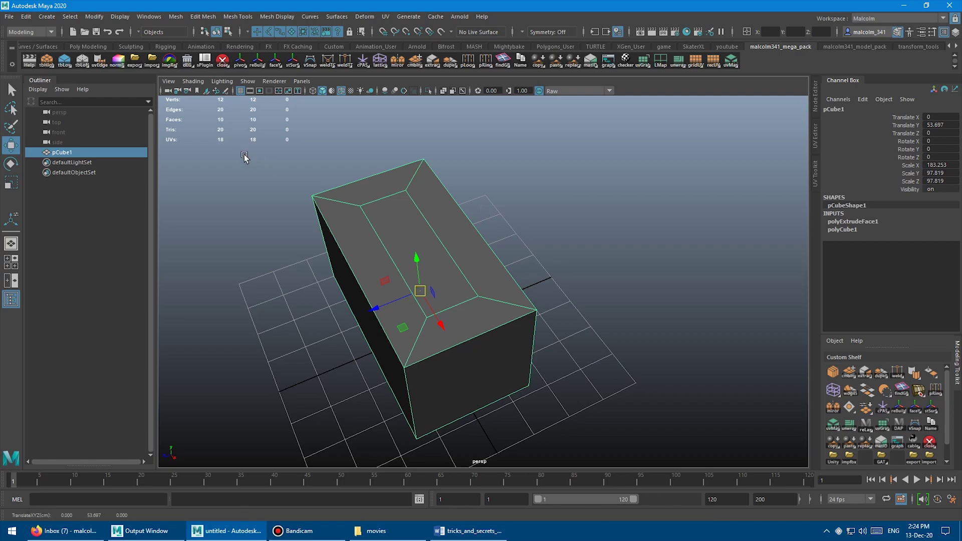
# Delete pCube1's history via Delete by Type > History and view it from above.
pyautogui.click(26, 17)
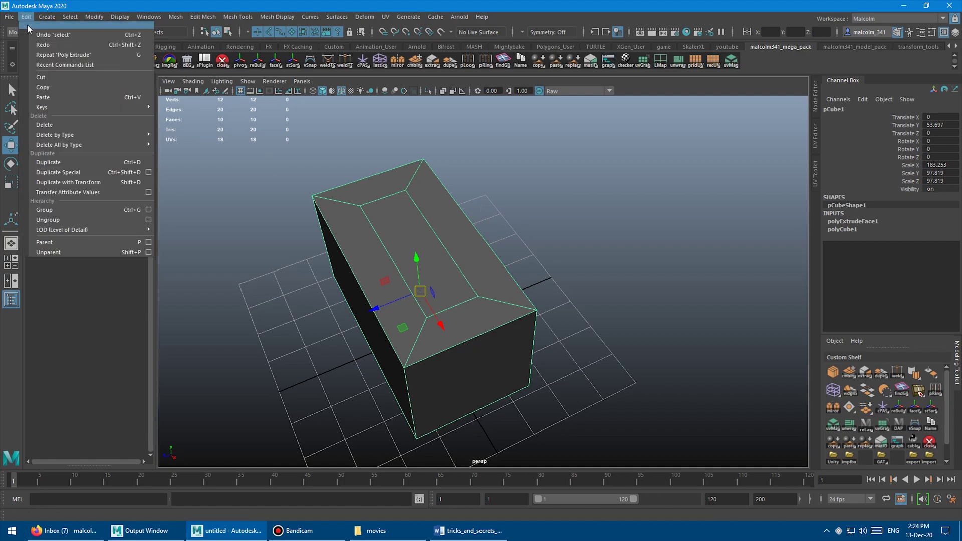
pyautogui.moveTo(59, 136)
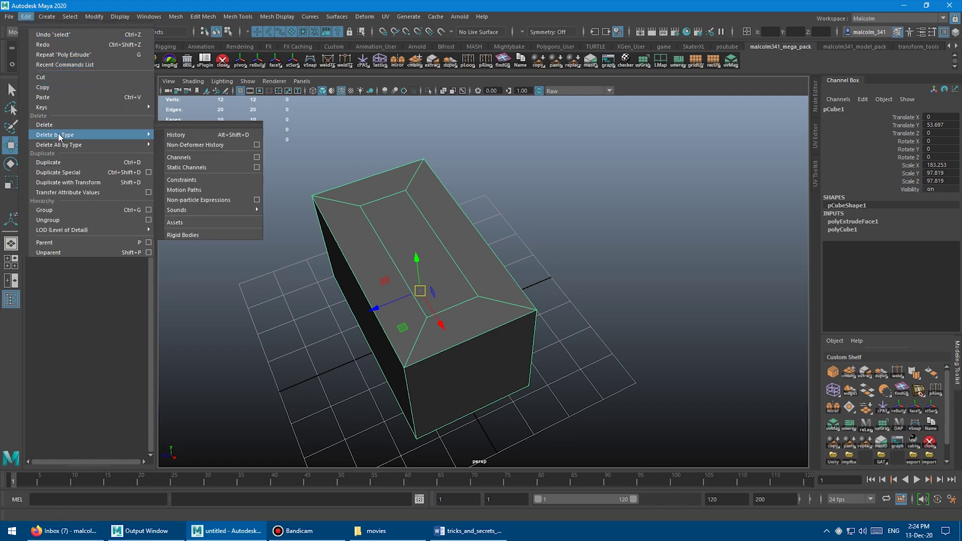
pyautogui.click(170, 137)
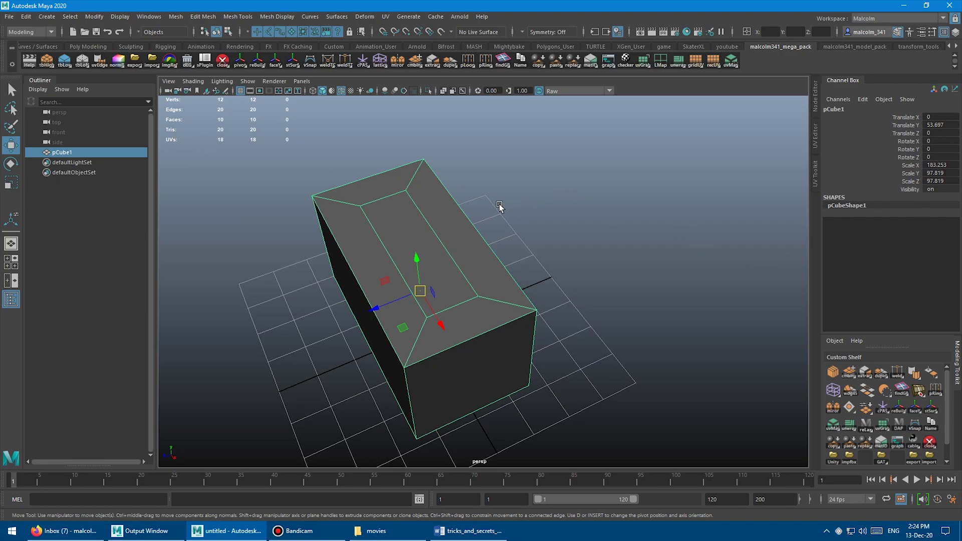
pyautogui.moveTo(496, 205)
pyautogui.keyDown('alt'); pyautogui.mouseDown()
pyautogui.moveTo(524, 212)
pyautogui.moveTo(494, 206)
pyautogui.moveTo(504, 207)
pyautogui.mouseUp(); pyautogui.keyUp('alt')
pyautogui.keyDown('alt'); pyautogui.moveTo(338, 166); pyautogui.dragTo(537, 206); pyautogui.keyUp('alt')
pyautogui.rightClick(374, 209)
pyautogui.click(375, 222)
pyautogui.click(397, 230)
pyautogui.press('r')
pyautogui.moveTo(537, 206); pyautogui.dragTo(573, 204, button='middle')
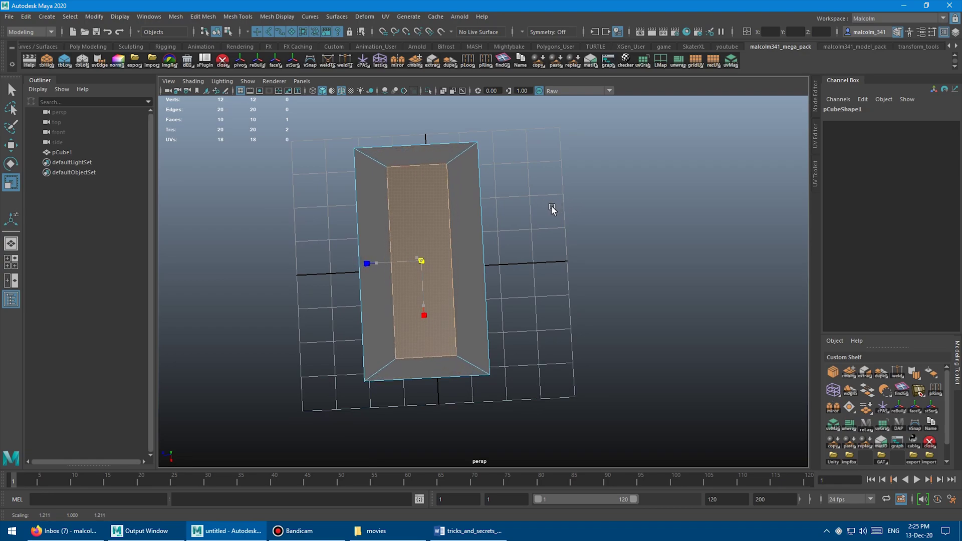
pyautogui.moveTo(551, 210); pyautogui.dragTo(603, 219, button='middle')
pyautogui.hotkey('ctrl', 'z')
pyautogui.moveTo(521, 209); pyautogui.dragTo(555, 213, button='middle')
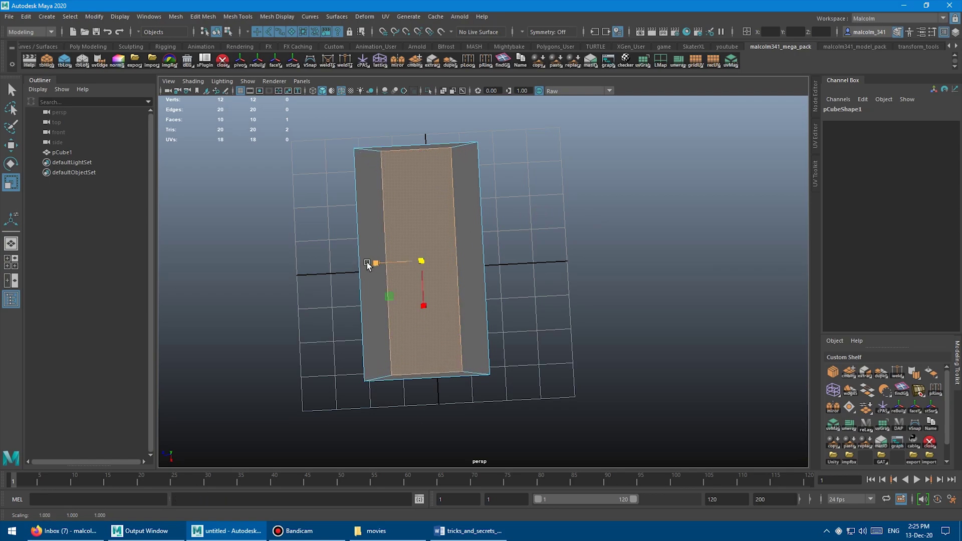
pyautogui.moveTo(374, 265); pyautogui.dragTo(345, 265)
pyautogui.hotkey('ctrl', 'z')
pyautogui.moveTo(562, 230); pyautogui.dragTo(523, 236, button='middle')
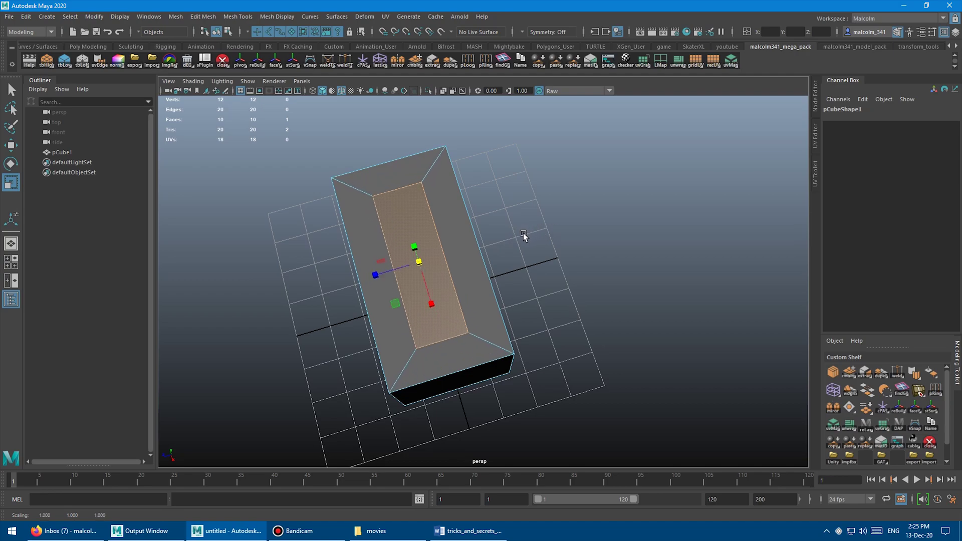
pyautogui.press('q')
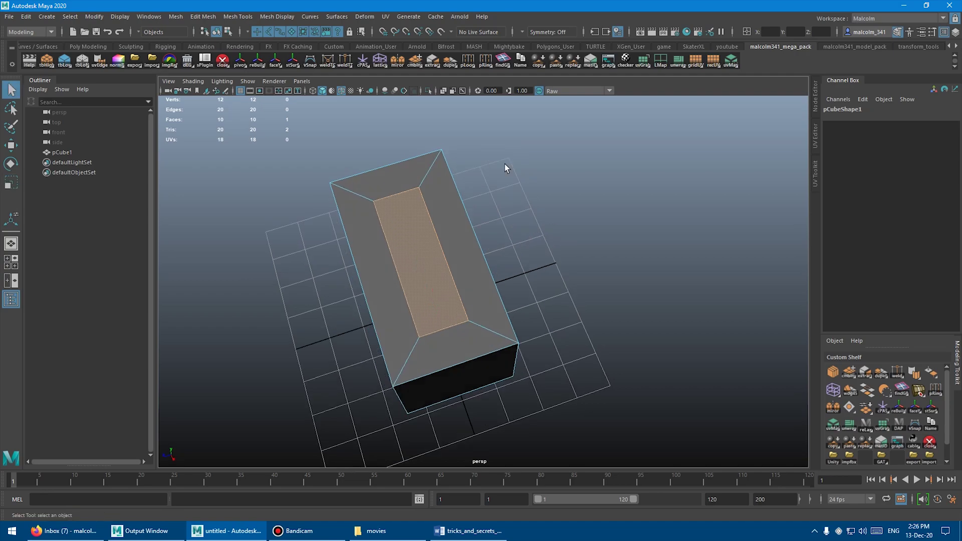
# Apply Edit Mesh > Transform to the inset face and drag its Offset to -10.8.
pyautogui.keyDown('alt'); pyautogui.moveTo(482, 220); pyautogui.dragTo(491, 220); pyautogui.keyUp('alt')
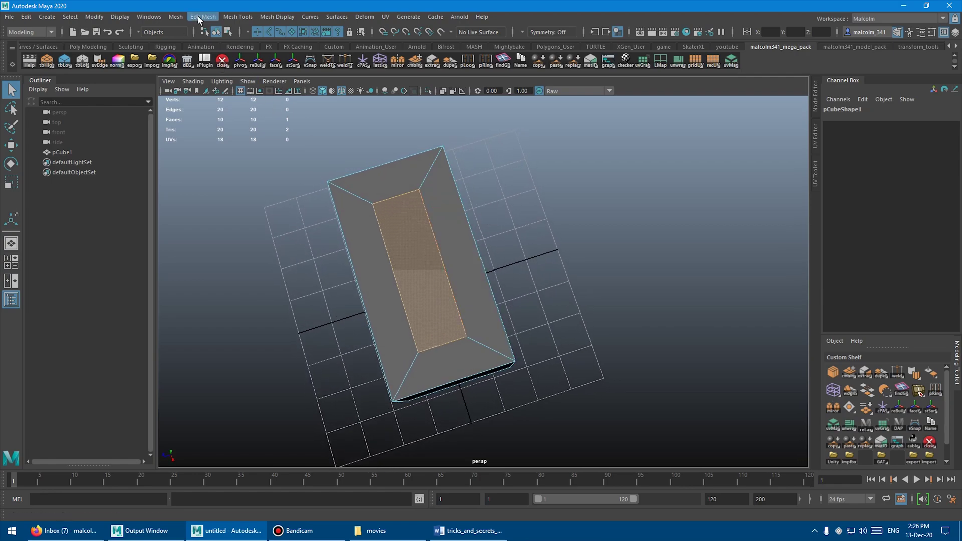
pyautogui.click(199, 17)
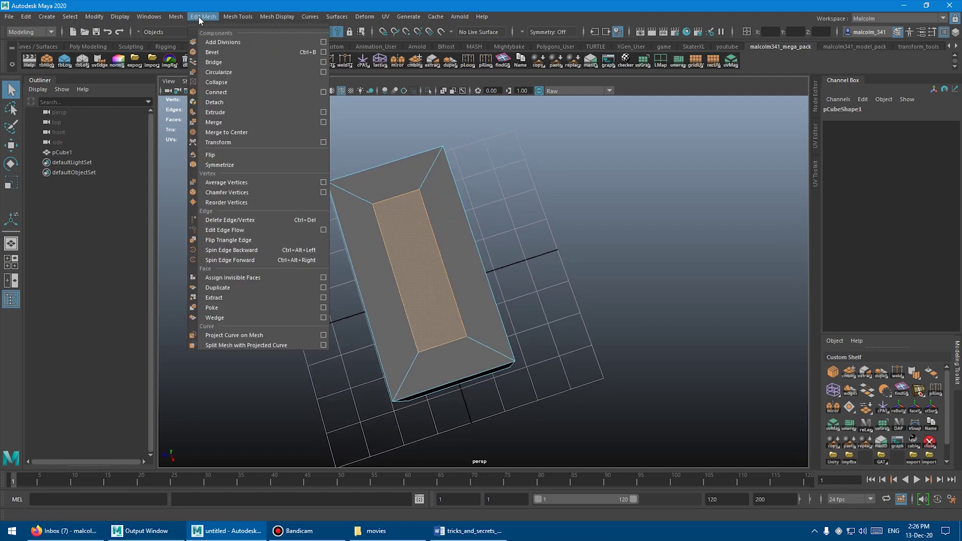
pyautogui.click(237, 142)
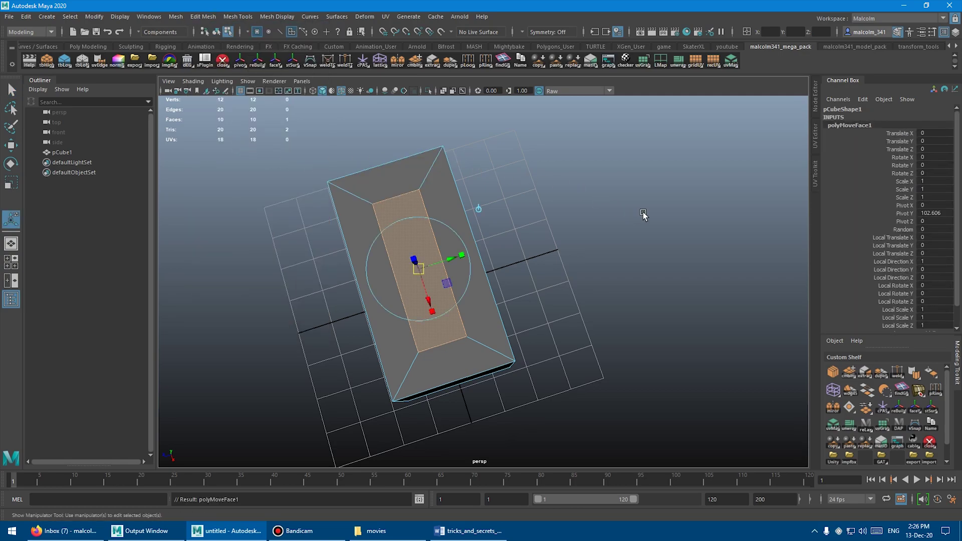
pyautogui.scroll(-2, 927, 220)
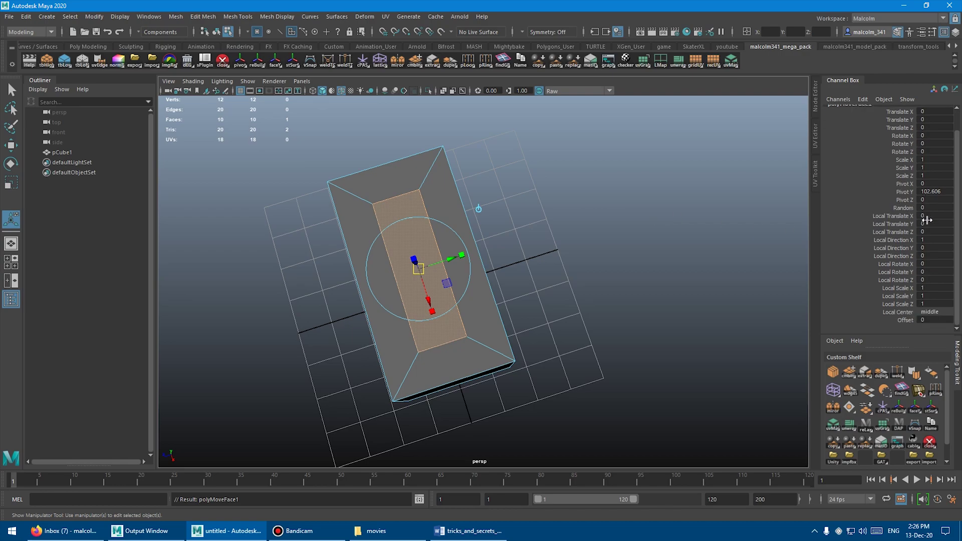
pyautogui.click(903, 321)
pyautogui.keyDown('alt'); pyautogui.moveTo(599, 226); pyautogui.dragTo(598, 217); pyautogui.keyUp('alt')
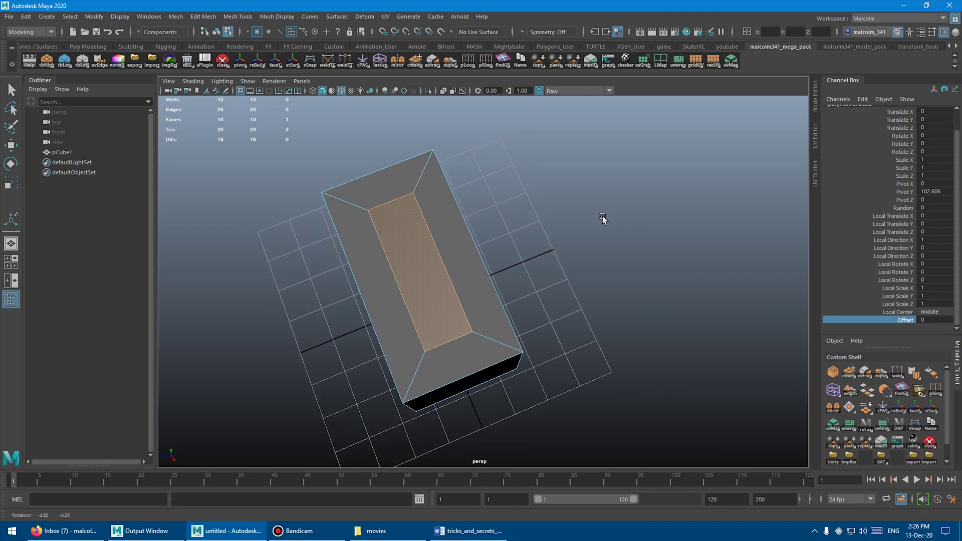
pyautogui.moveTo(577, 205); pyautogui.dragTo(758, 279, button='middle')
# Reselect the whole pCube1 and pick polyMoveFace1's Offset attribute in the Channel Box.
pyautogui.keyDown('alt'); pyautogui.moveTo(608, 247); pyautogui.dragTo(666, 253); pyautogui.keyUp('alt')
pyautogui.click(666, 253)
pyautogui.press('t')
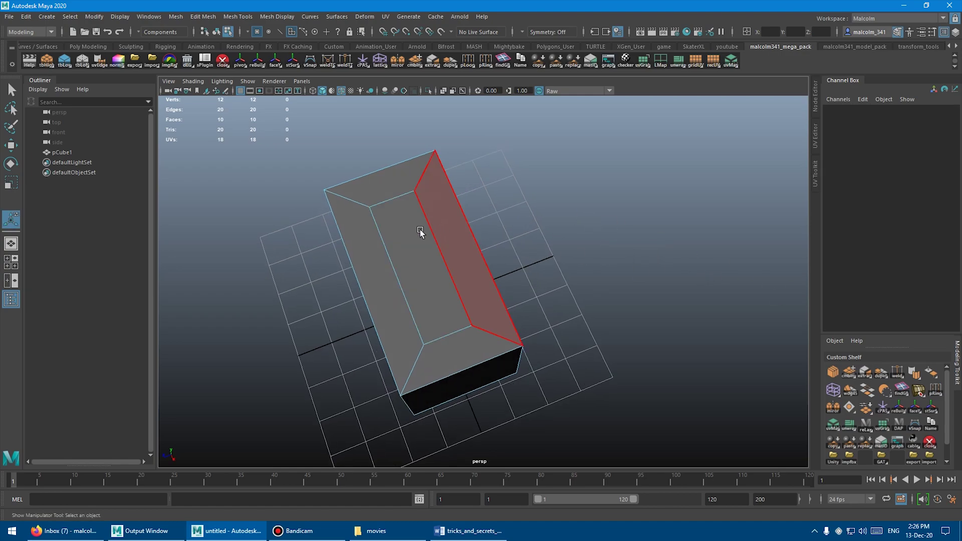
pyautogui.moveTo(416, 232); pyautogui.dragTo(428, 230, button='right')
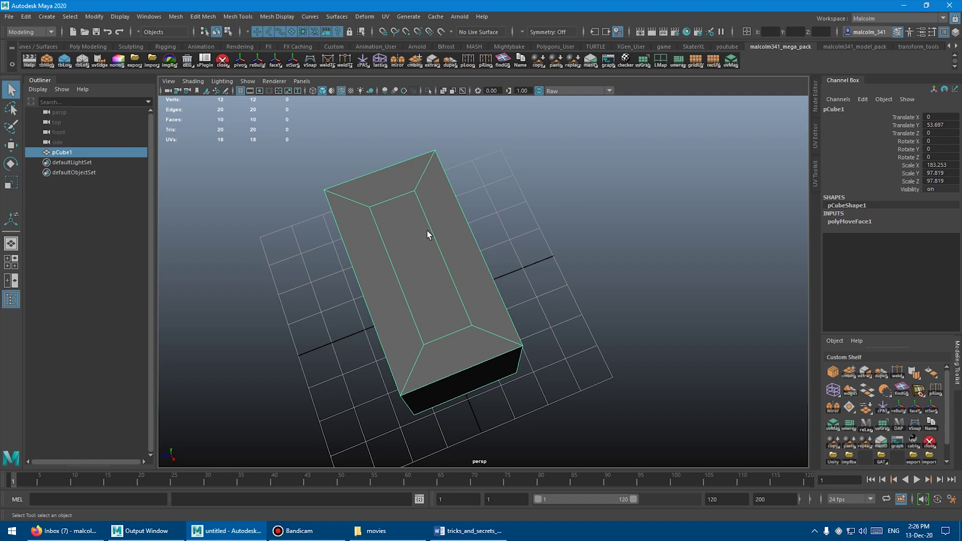
pyautogui.click(847, 221)
pyautogui.scroll(-3, 872, 264)
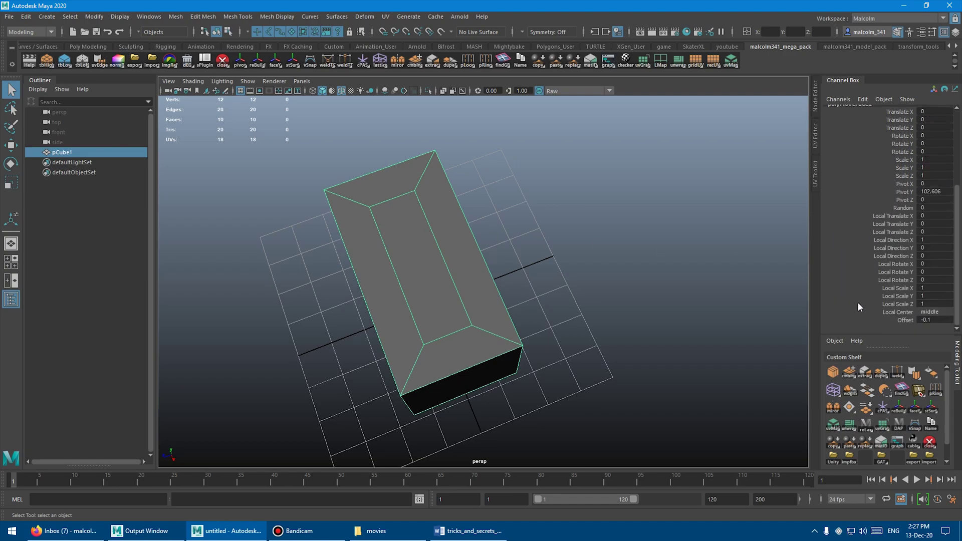
pyautogui.click(902, 320)
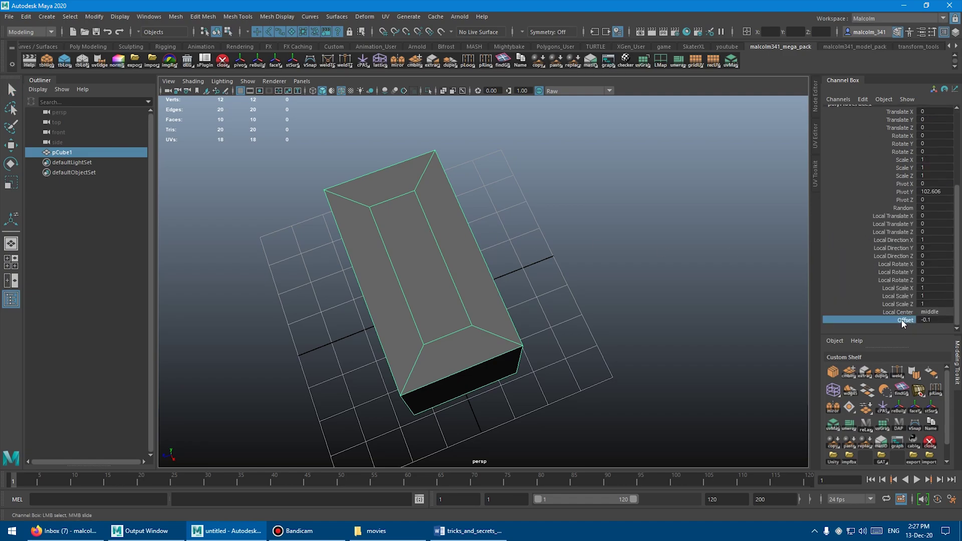
pyautogui.keyDown('alt'); pyautogui.moveTo(592, 237); pyautogui.dragTo(637, 207, button='middle'); pyautogui.keyUp('alt')
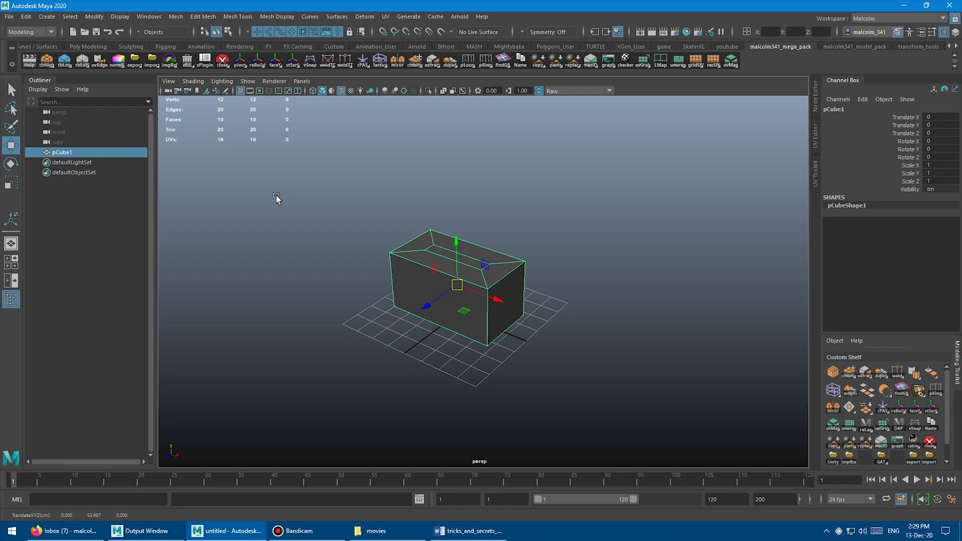
pyautogui.keyDown('alt'); pyautogui.moveTo(276, 205); pyautogui.dragTo(294, 201); pyautogui.keyUp('alt')
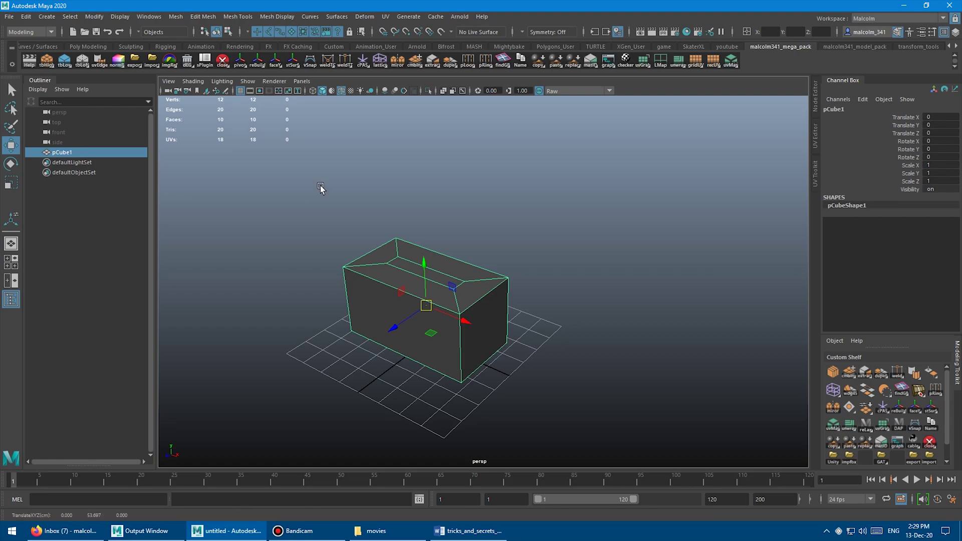
pyautogui.keyDown('alt'); pyautogui.moveTo(321, 187); pyautogui.dragTo(338, 177); pyautogui.keyUp('alt')
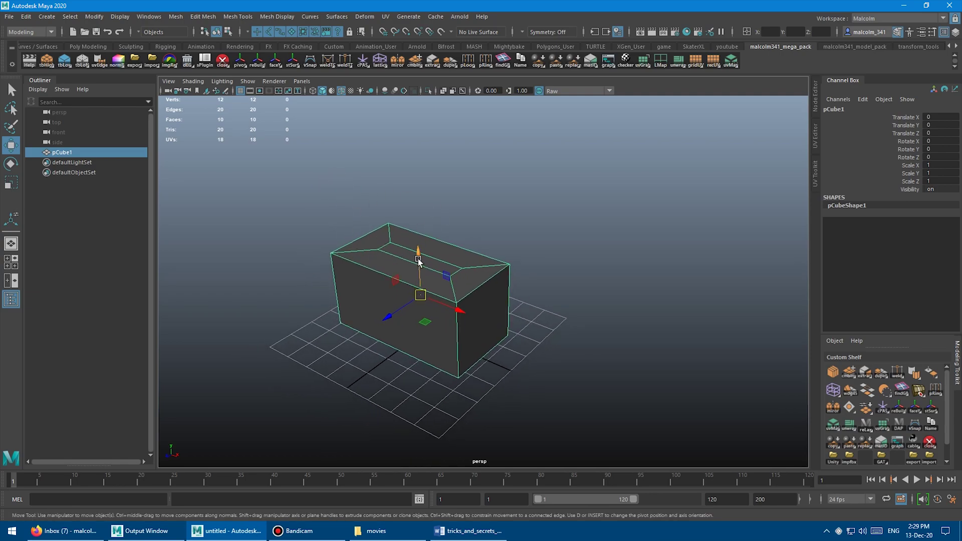
pyautogui.moveTo(419, 261); pyautogui.dragTo(440, 273)
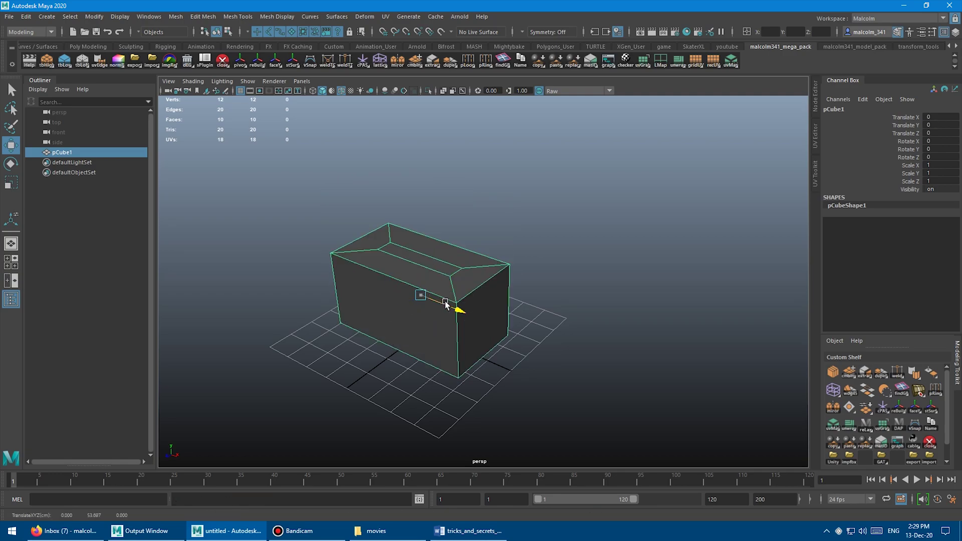
pyautogui.moveTo(424, 323); pyautogui.dragTo(429, 261)
pyautogui.hotkey('ctrl', 'z')
pyautogui.hotkey('ctrl', 'z')
pyautogui.press('e')
# Try sliding the box freely around the scene, then undo the move.
pyautogui.press('w')
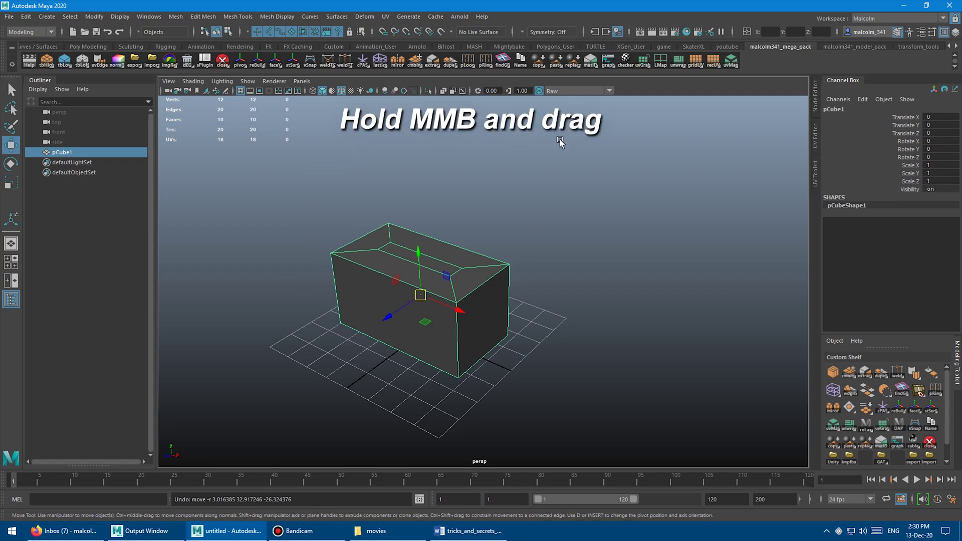
pyautogui.moveTo(646, 143); pyautogui.dragTo(437, 371, button='middle')
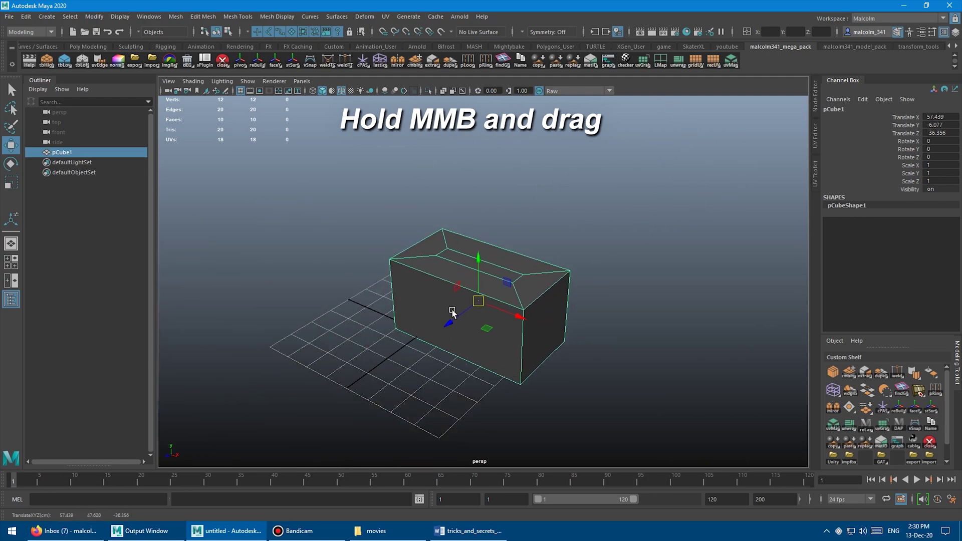
pyautogui.moveTo(338, 245); pyautogui.dragTo(322, 187, button='middle')
pyautogui.hotkey('ctrl', 'z')
pyautogui.hotkey('ctrl', 'z')
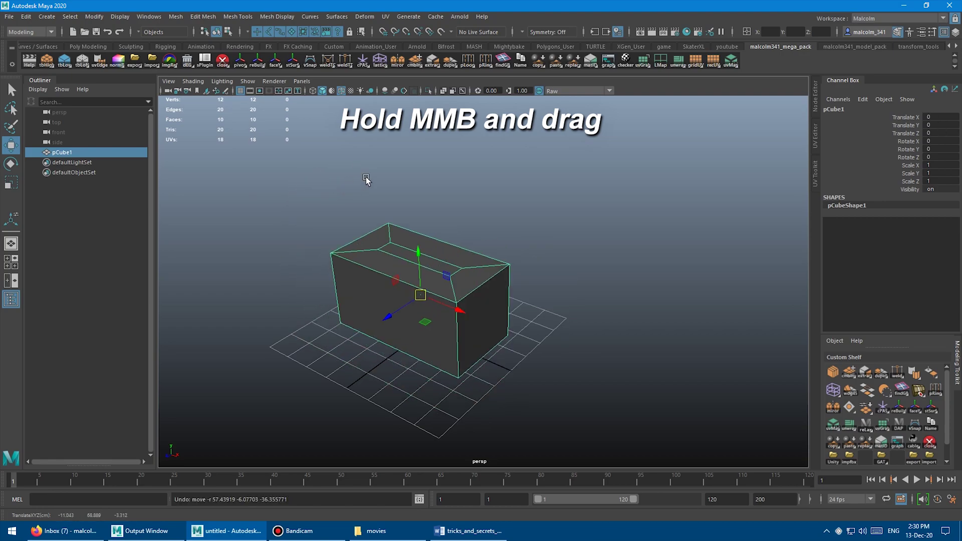
# Scale the box uniformly to 1.226, keeping it at the origin.
pyautogui.press('r')
pyautogui.moveTo(530, 178); pyautogui.dragTo(421, 294, button='middle')
pyautogui.moveTo(693, 217); pyautogui.dragTo(686, 242, button='middle')
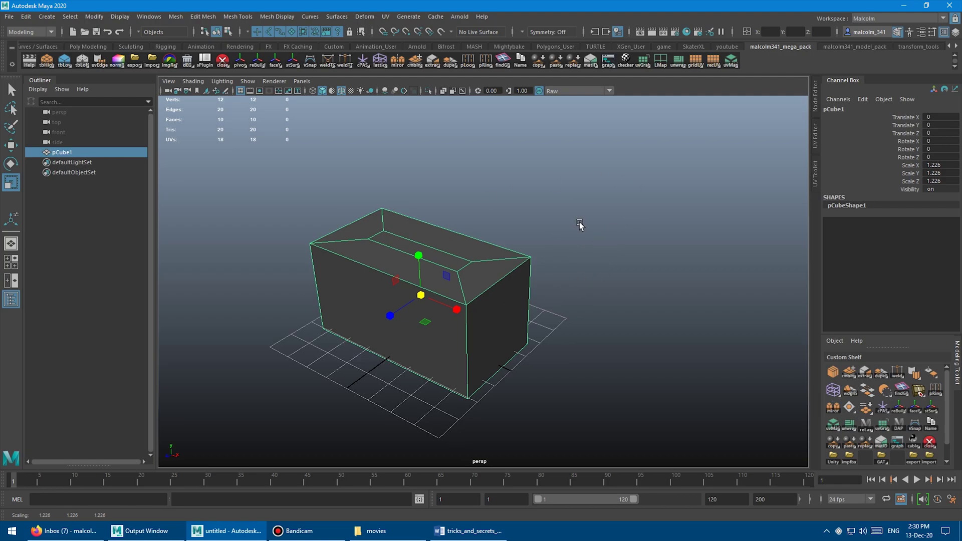
# Move the box along Y, then X, then Z to X 27.263, Y 78.274, Z 45.012.
pyautogui.press('w')
pyautogui.moveTo(580, 225); pyautogui.dragTo(580, 185, button='middle')
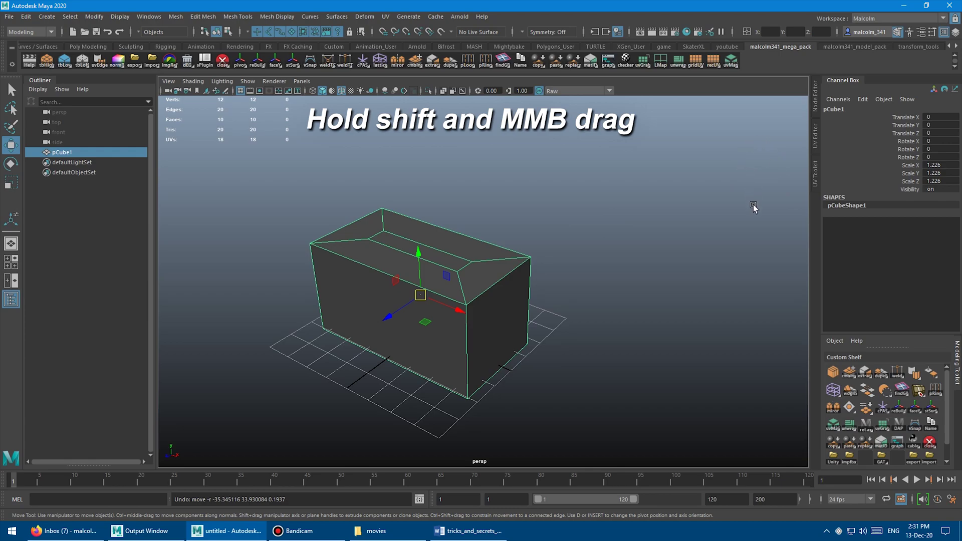
pyautogui.keyDown('shift'); pyautogui.moveTo(756, 215); pyautogui.dragTo(728, 194, button='middle'); pyautogui.keyUp('shift')
pyautogui.keyDown('shift'); pyautogui.moveTo(650, 196); pyautogui.dragTo(645, 251, button='middle'); pyautogui.keyUp('shift')
pyautogui.keyDown('alt'); pyautogui.moveTo(645, 252); pyautogui.dragTo(397, 255); pyautogui.keyUp('alt')
# Select the box's end face, slide it along X and Y, and extrude it into a long prism.
pyautogui.press('q')
pyautogui.moveTo(397, 254); pyautogui.dragTo(394, 270, button='right')
pyautogui.click(394, 273)
pyautogui.press('w')
pyautogui.keyDown('shift'); pyautogui.moveTo(414, 296); pyautogui.dragTo(419, 300, button='middle'); pyautogui.keyUp('shift')
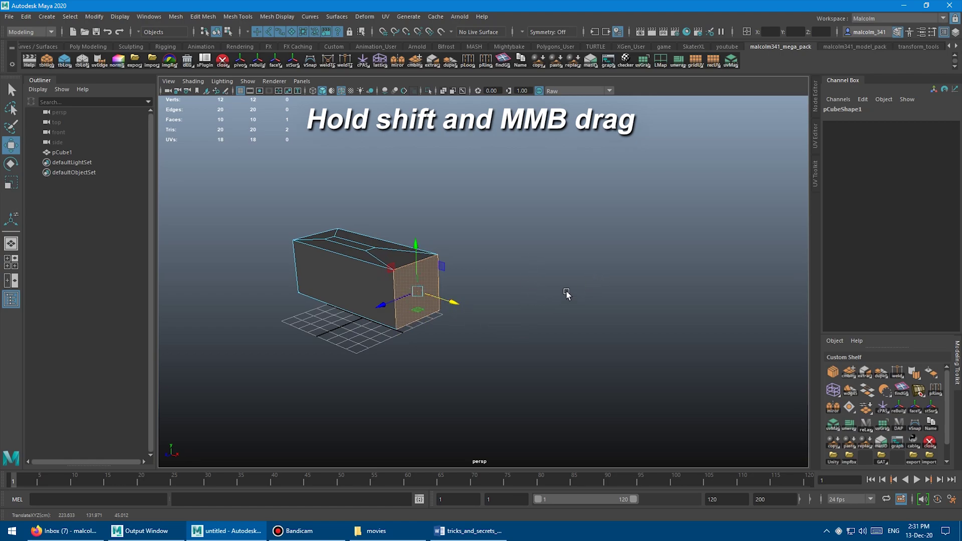
pyautogui.keyDown('shift'); pyautogui.moveTo(444, 313); pyautogui.dragTo(465, 323, button='middle'); pyautogui.keyUp('shift')
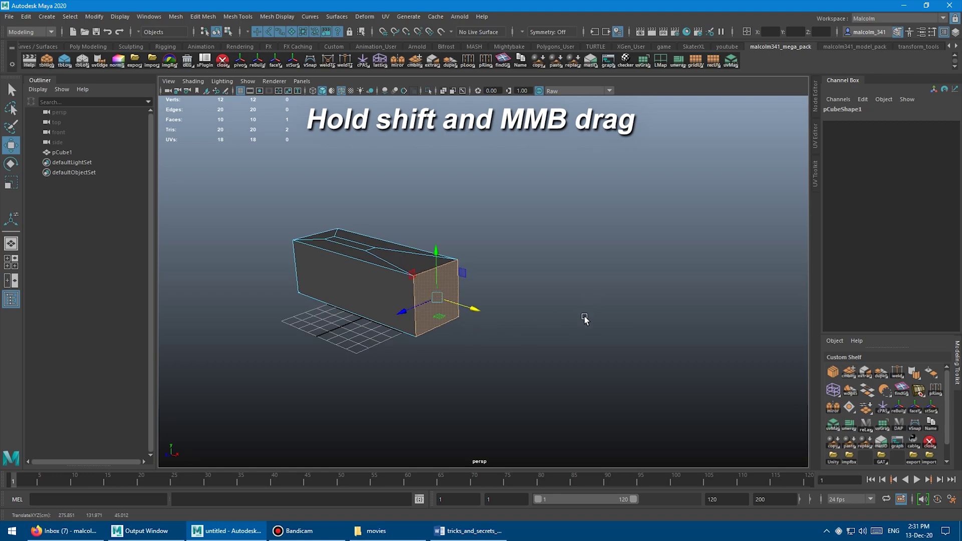
pyautogui.keyDown('shift'); pyautogui.moveTo(585, 322); pyautogui.dragTo(588, 404, button='middle'); pyautogui.keyUp('shift')
pyautogui.keyDown('alt'); pyautogui.moveTo(588, 404); pyautogui.dragTo(602, 231); pyautogui.keyUp('alt')
pyautogui.keyDown('shift'); pyautogui.moveTo(602, 231); pyautogui.dragTo(536, 333, button='middle'); pyautogui.keyUp('shift')
# Try lengthening, shortening and raising the prism's end face, then undo back to the earlier shape.
pyautogui.keyDown('alt'); pyautogui.moveTo(576, 299); pyautogui.dragTo(584, 226); pyautogui.keyUp('alt')
pyautogui.moveTo(594, 216)
pyautogui.mouseDown(button='middle')
pyautogui.moveTo(614, 220)
pyautogui.moveTo(582, 221)
pyautogui.moveTo(608, 232)
pyautogui.moveTo(608, 206)
pyautogui.moveTo(598, 289)
pyautogui.moveTo(610, 245)
pyautogui.moveTo(490, 283)
pyautogui.moveTo(603, 229)
pyautogui.mouseUp(button='middle')
pyautogui.hotkey('ctrl', 'z')
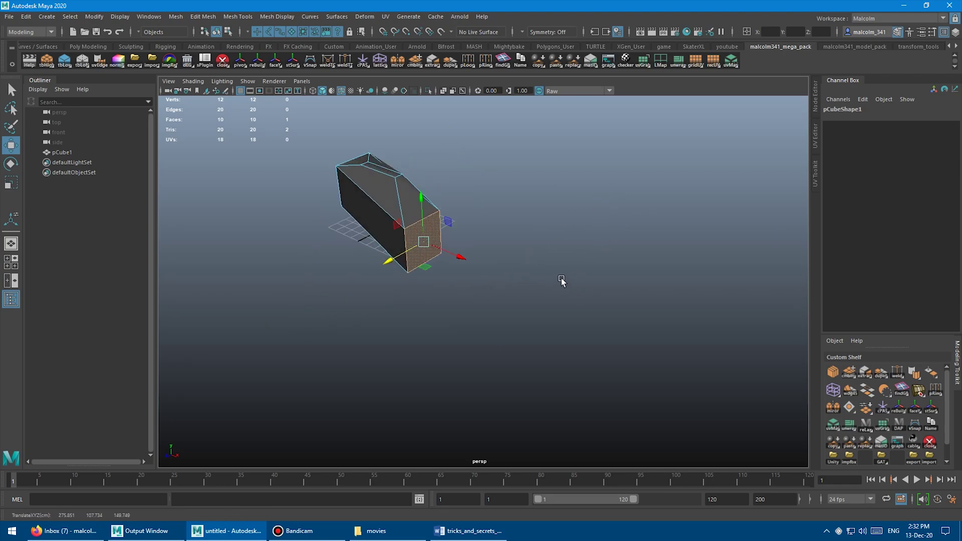
pyautogui.moveTo(562, 280); pyautogui.dragTo(587, 307, button='middle')
pyautogui.moveTo(753, 159); pyautogui.dragTo(680, 161, button='middle')
pyautogui.moveTo(702, 225); pyautogui.dragTo(682, 220, button='middle')
pyautogui.hotkey('ctrl', 'z')
pyautogui.hotkey('ctrl', 'z')
pyautogui.hotkey('ctrl', 'z')
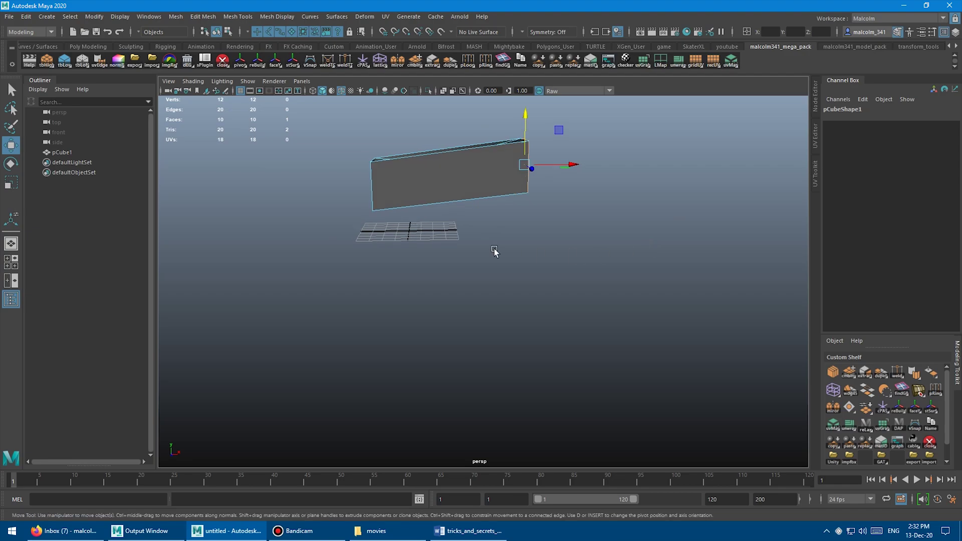
pyautogui.hotkey('ctrl', 'z')
pyautogui.hotkey('ctrl', 'z')
pyautogui.hotkey('ctrl', 'z')
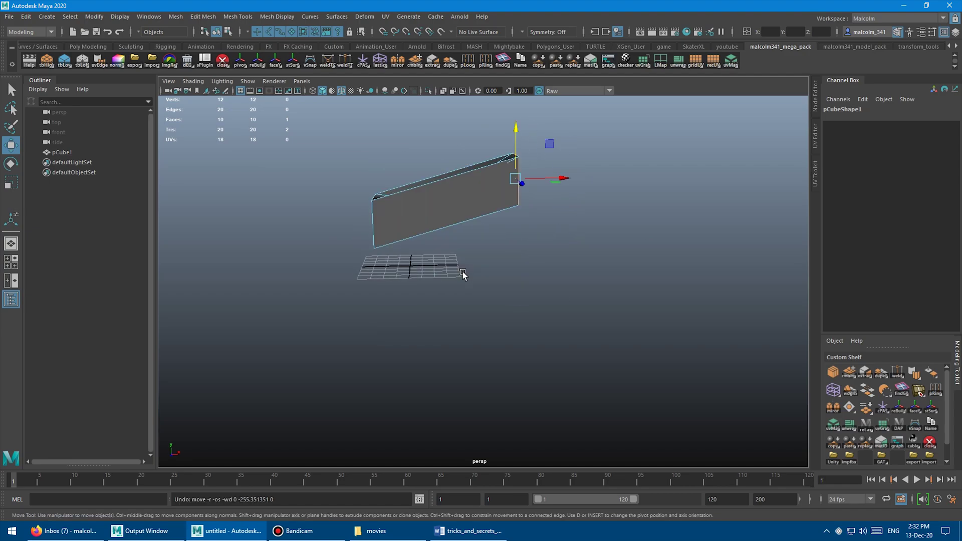
# Select the box's top vertices and pull them upward and along X to heighten it.
pyautogui.moveTo(462, 222); pyautogui.dragTo(389, 217, button='right')
pyautogui.moveTo(374, 155); pyautogui.dragTo(572, 220)
pyautogui.moveTo(649, 360); pyautogui.dragTo(677, 307, button='middle')
pyautogui.hotkey('ctrl', 'z')
pyautogui.scroll(4, 544, 269)
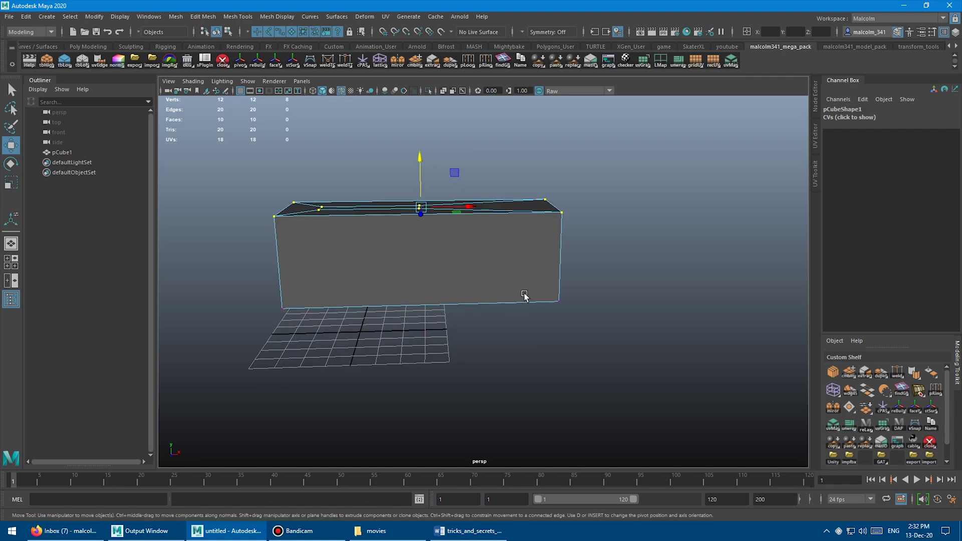
pyautogui.keyDown('alt'); pyautogui.moveTo(480, 264); pyautogui.dragTo(464, 269); pyautogui.keyUp('alt')
pyautogui.moveTo(383, 227); pyautogui.dragTo(385, 188)
pyautogui.keyDown('alt'); pyautogui.moveTo(434, 238); pyautogui.dragTo(639, 254); pyautogui.keyUp('alt')
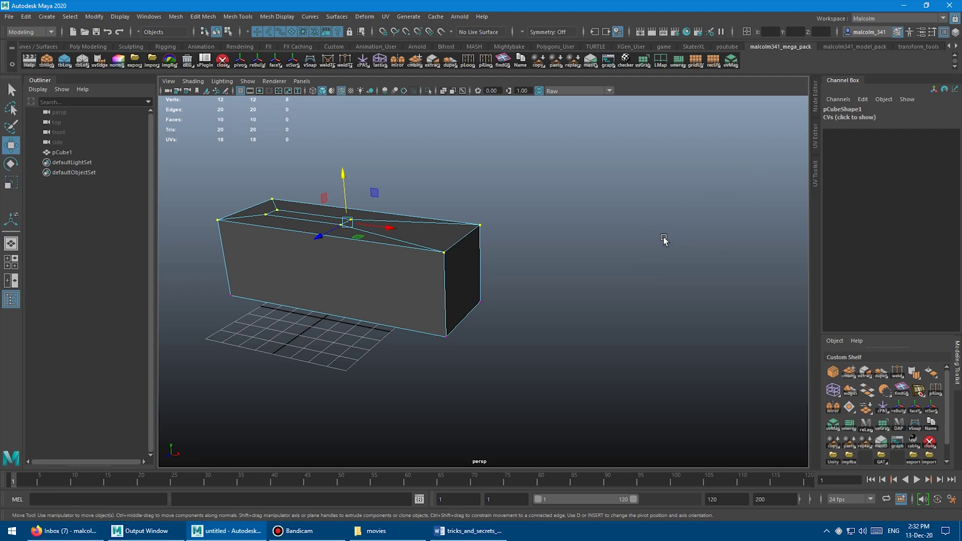
pyautogui.moveTo(664, 243); pyautogui.dragTo(628, 256, button='middle')
pyautogui.keyDown('alt'); pyautogui.moveTo(628, 256); pyautogui.dragTo(556, 222); pyautogui.keyUp('alt')
# Scale the selected end face narrower along Z and taller along Y.
pyautogui.press('q')
pyautogui.moveTo(439, 239); pyautogui.dragTo(570, 274, button='right')
pyautogui.press('w')
pyautogui.press('r')
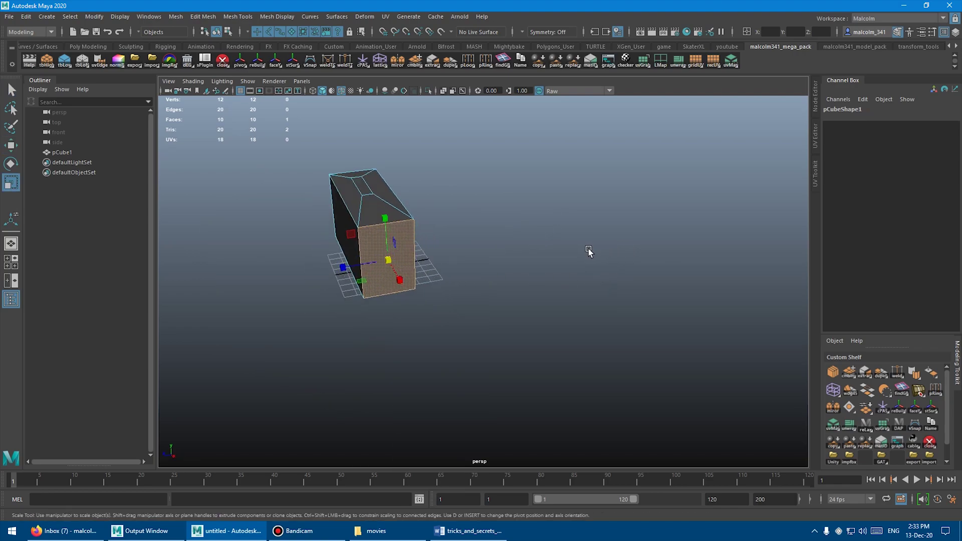
pyautogui.moveTo(559, 241); pyautogui.dragTo(512, 259, button='middle')
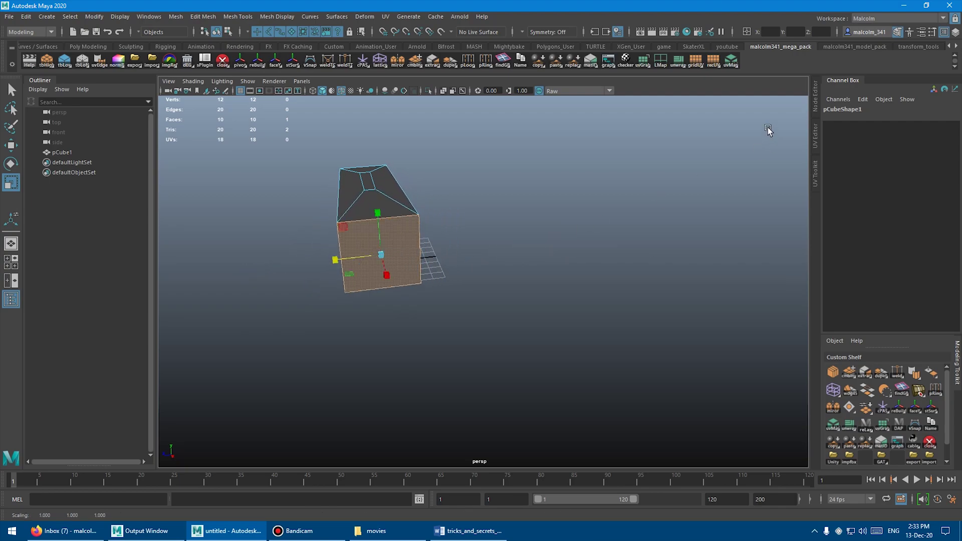
pyautogui.moveTo(769, 127); pyautogui.dragTo(673, 208, button='middle')
# Rotate the end face outward so that end slants, then select the opposite end face.
pyautogui.keyDown('alt'); pyautogui.moveTo(611, 209); pyautogui.dragTo(670, 204); pyautogui.keyUp('alt')
pyautogui.press('e')
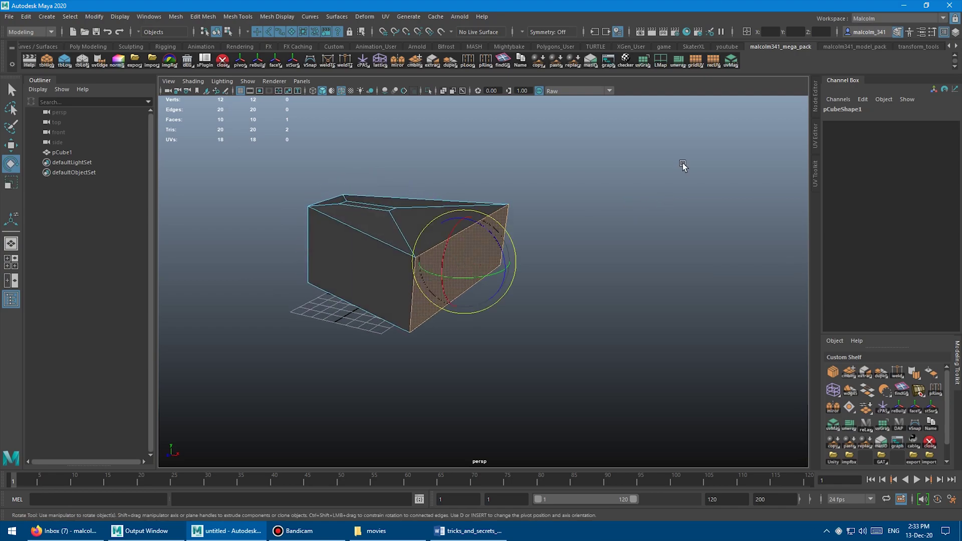
pyautogui.moveTo(671, 167)
pyautogui.keyDown('alt'); pyautogui.mouseDown()
pyautogui.moveTo(627, 176)
pyautogui.moveTo(678, 173)
pyautogui.mouseUp(); pyautogui.keyUp('alt')
pyautogui.moveTo(677, 173); pyautogui.dragTo(698, 185, button='middle')
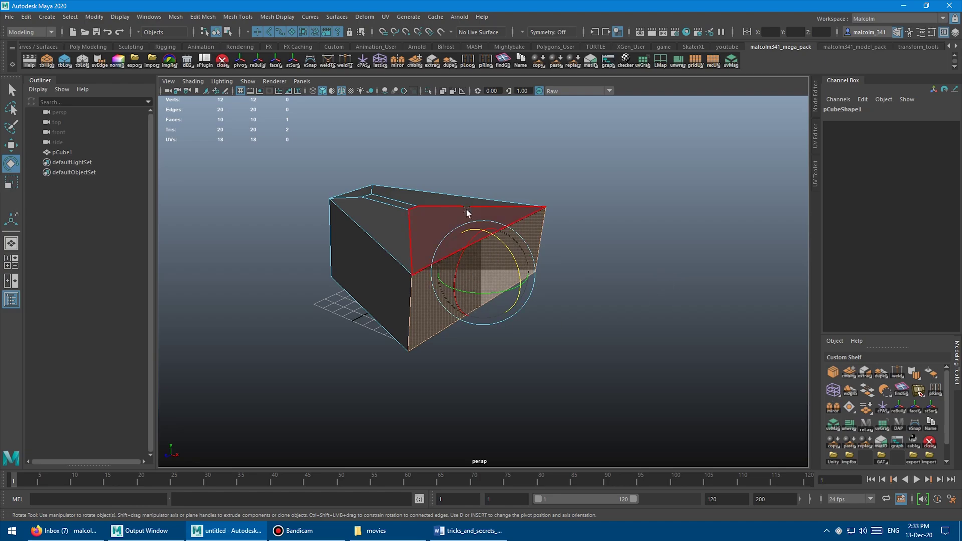
pyautogui.moveTo(665, 211); pyautogui.dragTo(615, 287, button='middle')
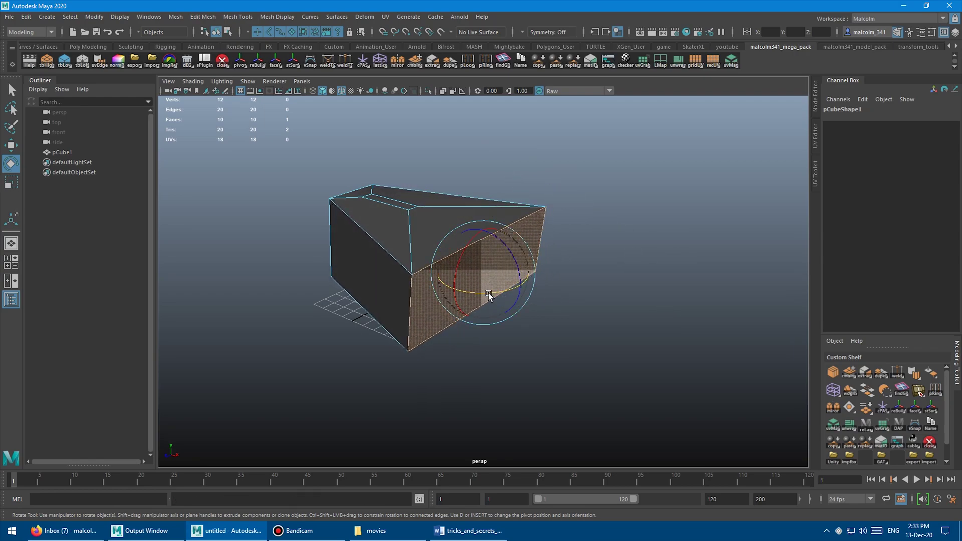
pyautogui.moveTo(727, 244); pyautogui.dragTo(446, 145, button='middle')
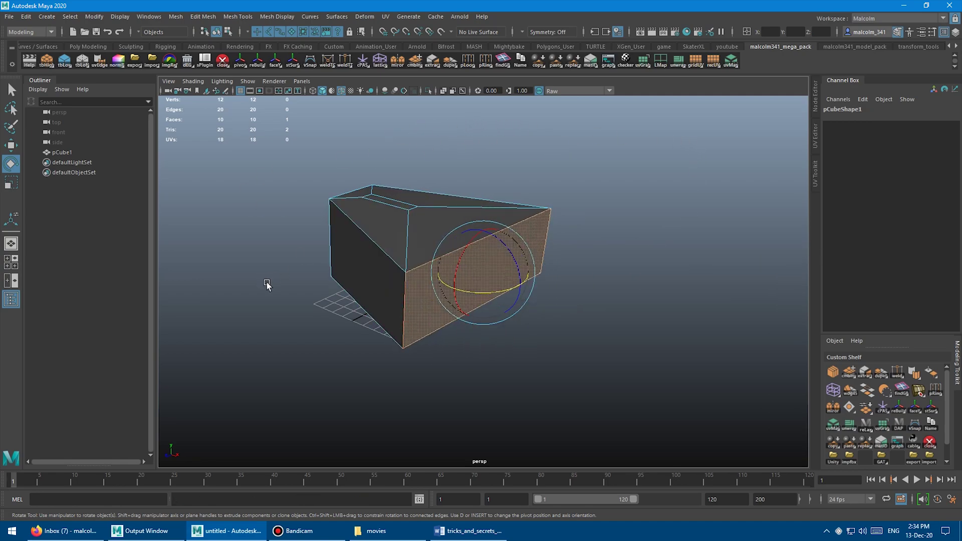
pyautogui.click(366, 310)
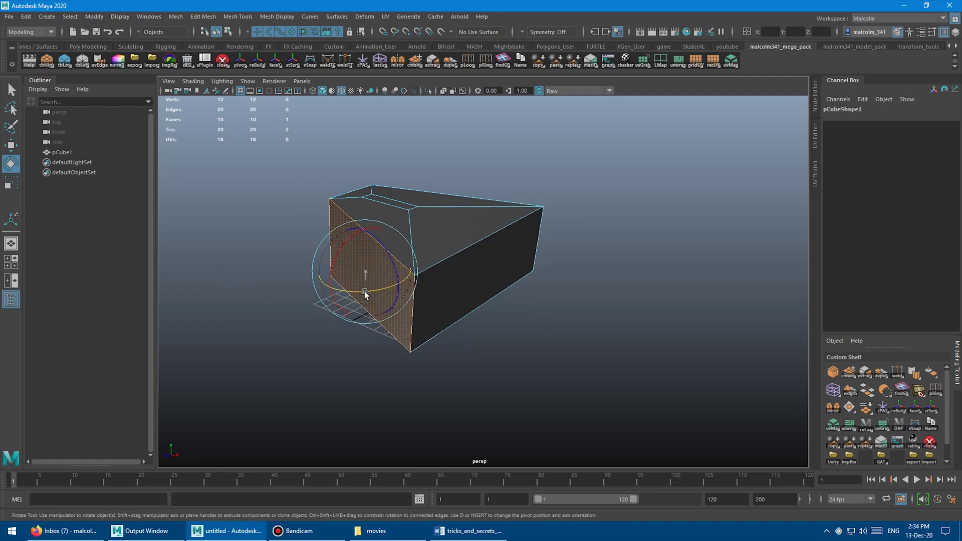
# Tilt the left end face outward, then slide pCube1 along X and back toward centre.
pyautogui.moveTo(593, 281); pyautogui.dragTo(624, 292, button='middle')
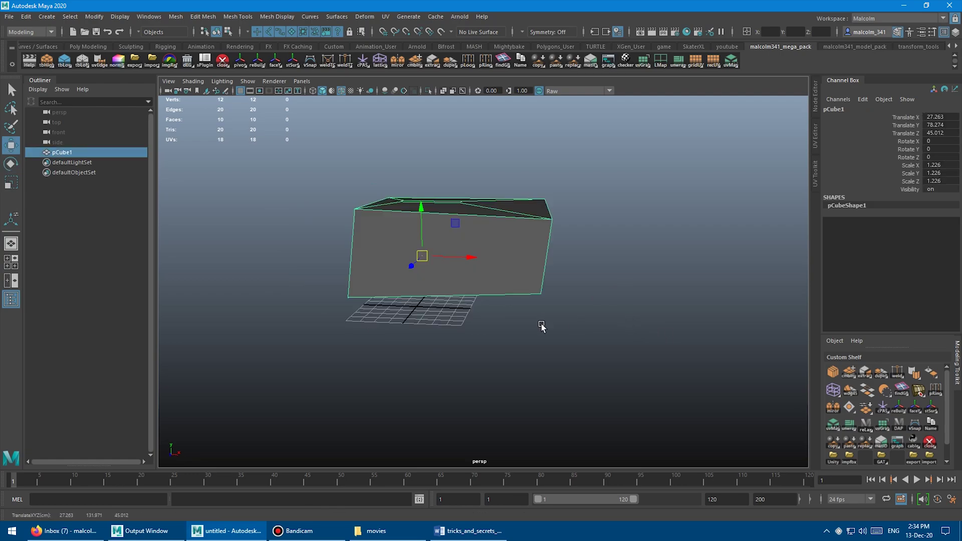
pyautogui.keyDown('alt'); pyautogui.moveTo(636, 286); pyautogui.dragTo(505, 286); pyautogui.keyUp('alt')
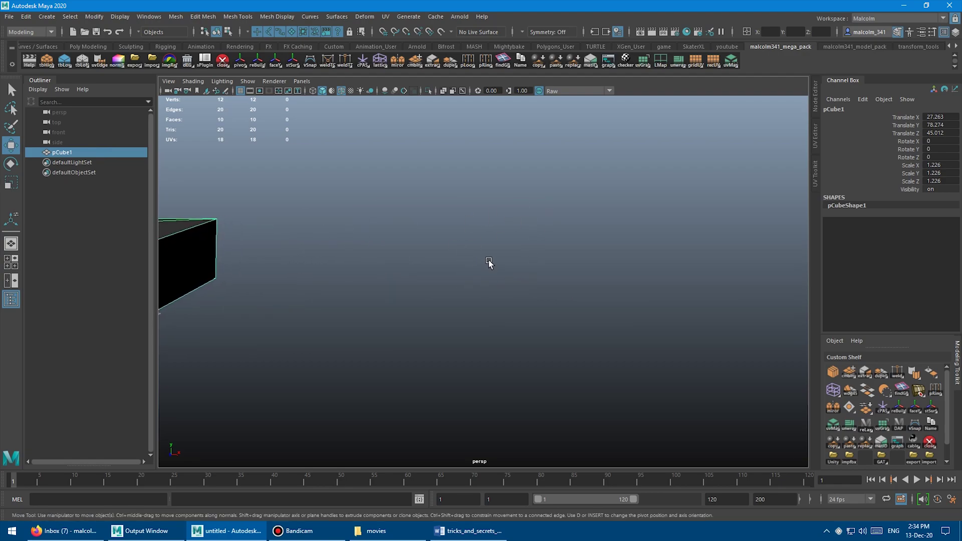
pyautogui.moveTo(435, 252); pyautogui.dragTo(392, 341, button='middle')
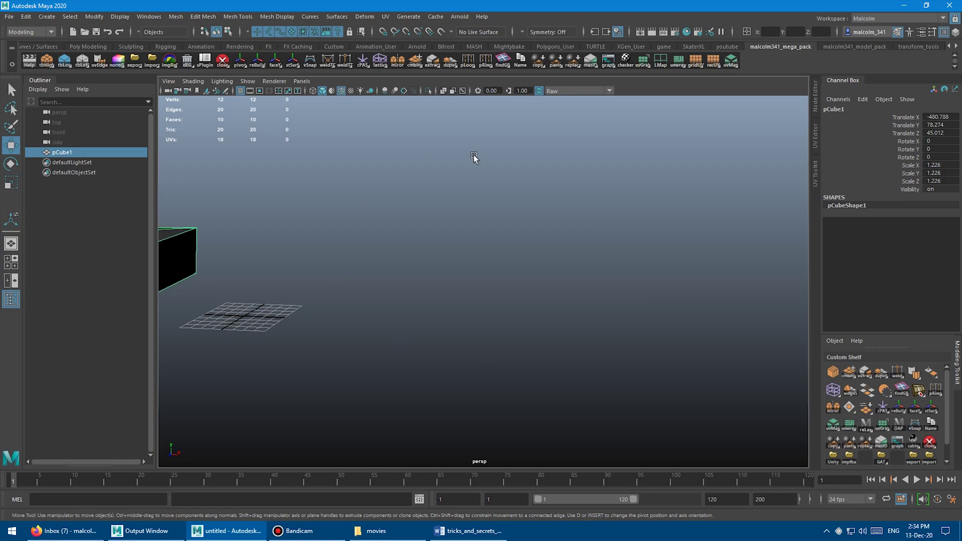
pyautogui.moveTo(391, 272); pyautogui.dragTo(393, 329, button='middle')
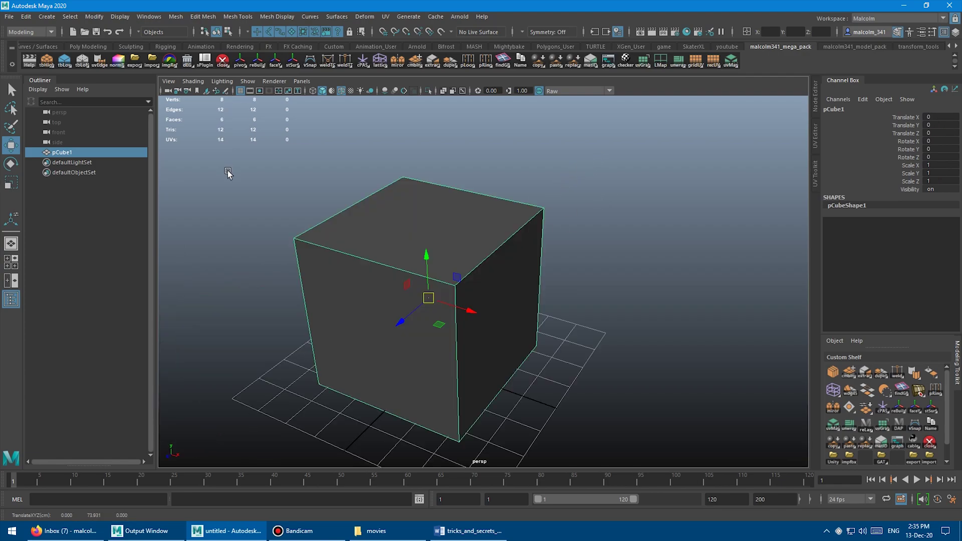
# Select the new cube's top face and extrude it.
pyautogui.scroll(-3, 296, 185)
pyautogui.keyDown('alt'); pyautogui.moveTo(297, 185); pyautogui.dragTo(312, 200); pyautogui.keyUp('alt')
pyautogui.press('q')
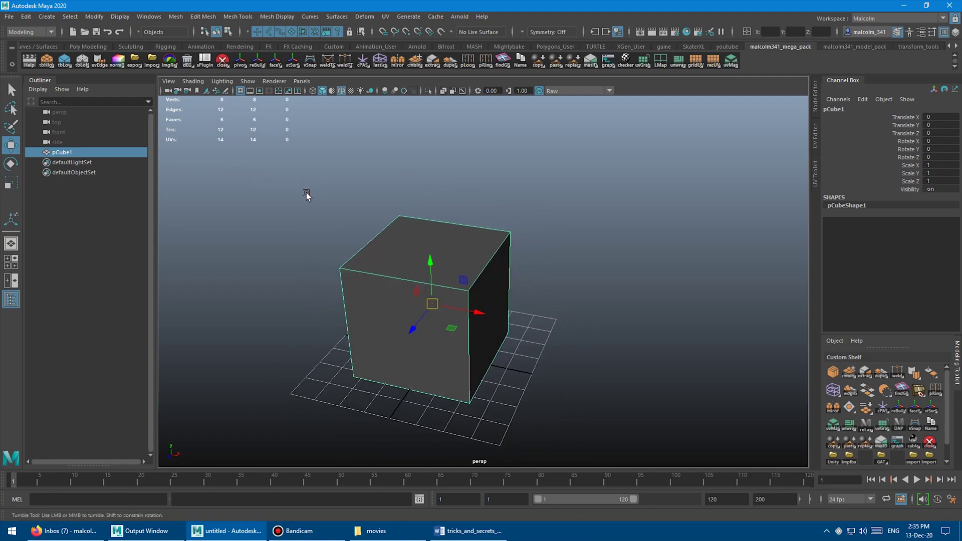
pyautogui.moveTo(407, 233); pyautogui.dragTo(416, 246, button='right')
pyautogui.click(416, 246)
pyautogui.keyDown('shift'); pyautogui.rightClick(326, 190); pyautogui.keyUp('shift')
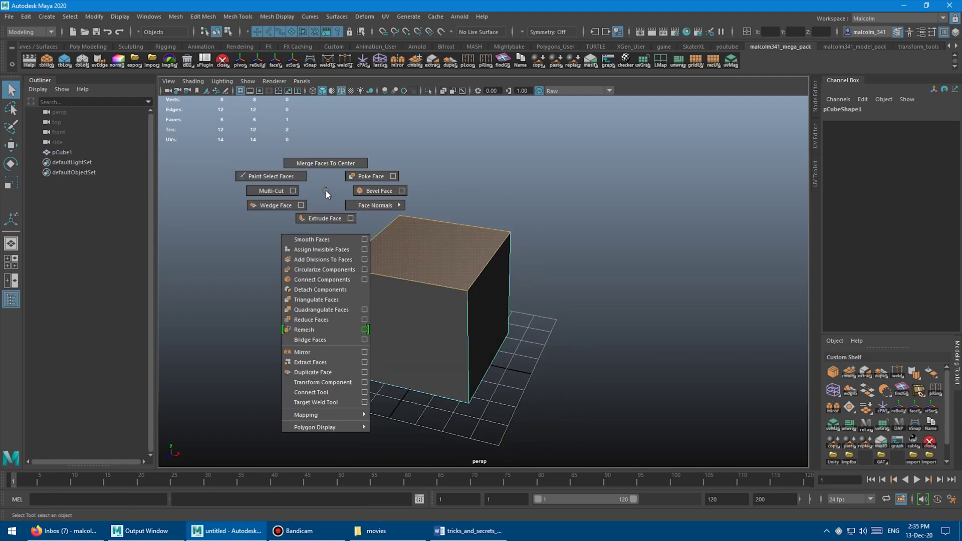
pyautogui.click(324, 208)
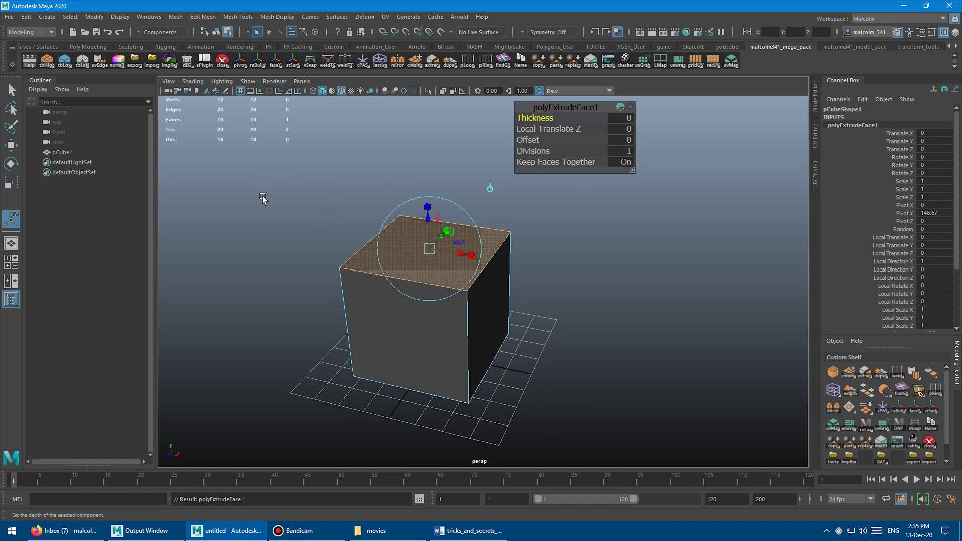
# Scale the extruded top face inward into a smaller inset and raise it slightly.
pyautogui.keyDown('alt'); pyautogui.moveTo(276, 195); pyautogui.dragTo(262, 197); pyautogui.keyUp('alt')
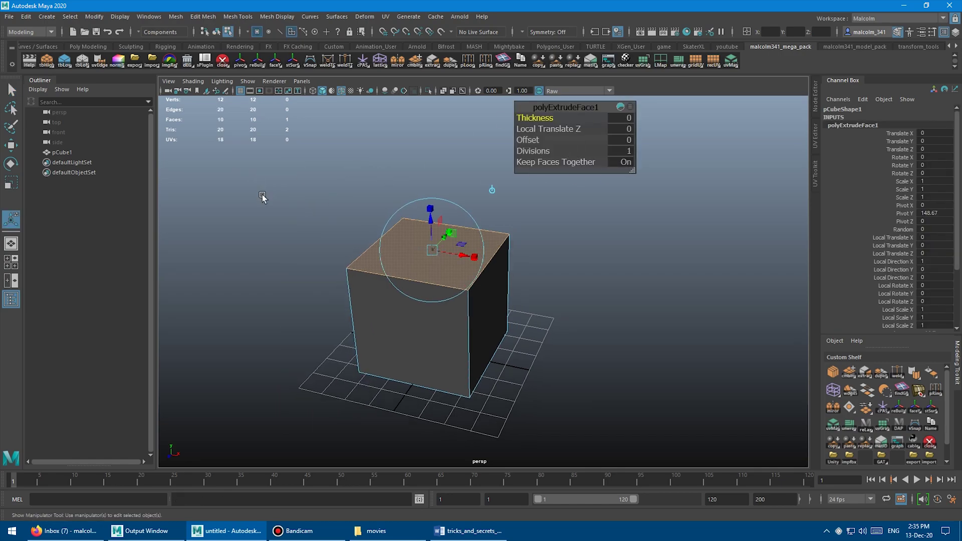
pyautogui.press('r')
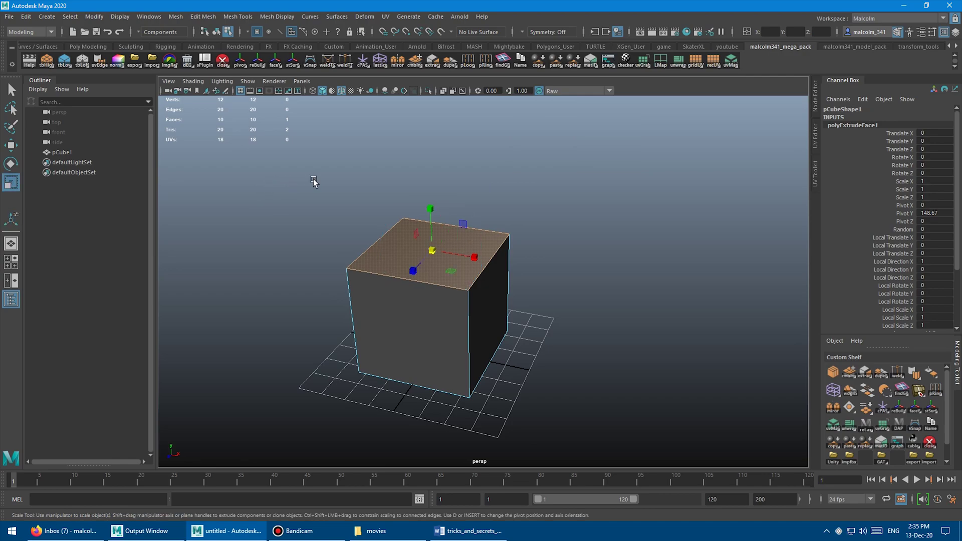
pyautogui.moveTo(318, 181); pyautogui.dragTo(292, 179, button='middle')
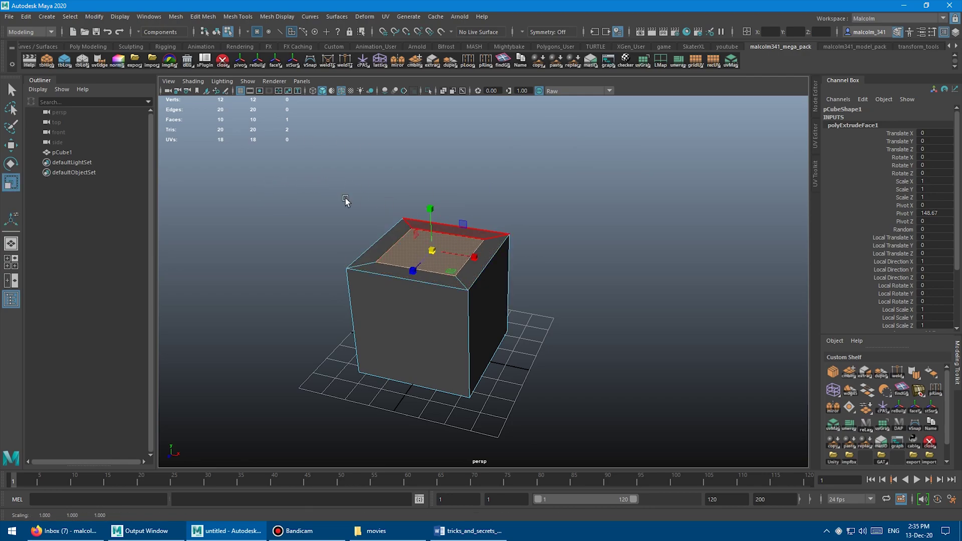
pyautogui.hotkey('ctrl', 'z')
pyautogui.moveTo(263, 172); pyautogui.dragTo(231, 179, button='middle')
pyautogui.press('w')
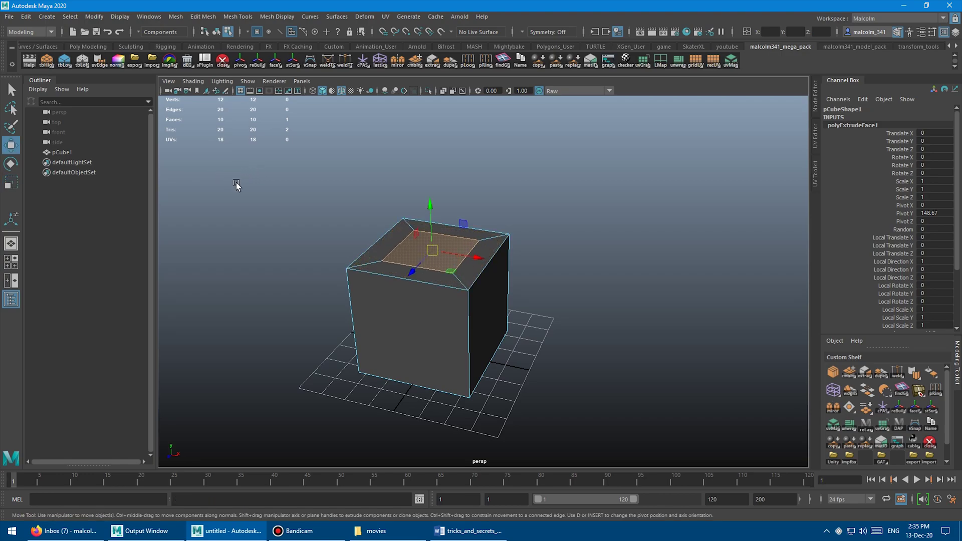
pyautogui.moveTo(251, 219); pyautogui.dragTo(219, 218, button='middle')
# Extrude the top face again, pull it upward into a column and scale its top slightly.
pyautogui.hotkey('ctrl', 'e')
pyautogui.press('r')
pyautogui.press('w')
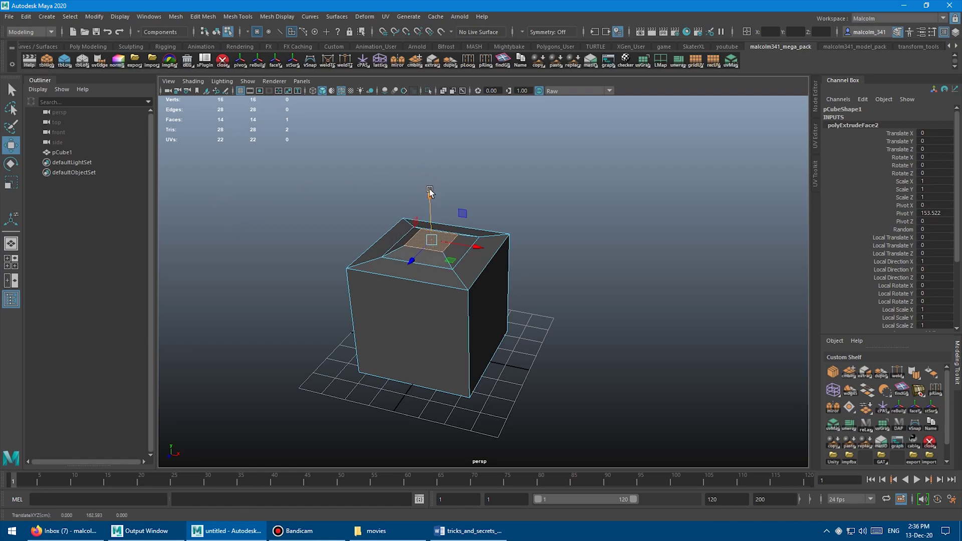
pyautogui.keyDown('shift'); pyautogui.moveTo(429, 191); pyautogui.dragTo(435, 118); pyautogui.keyUp('shift')
pyautogui.press('r')
pyautogui.moveTo(594, 219); pyautogui.dragTo(542, 197, button='middle')
# Extrude once more into a small top column, undoing and redoing to finish the tower.
pyautogui.hotkey('ctrl', 'e')
pyautogui.press('r')
pyautogui.press('w')
pyautogui.keyDown('shift'); pyautogui.moveTo(431, 173); pyautogui.dragTo(433, 121); pyautogui.keyUp('shift')
pyautogui.keyDown('alt'); pyautogui.moveTo(627, 252); pyautogui.dragTo(590, 275, button='middle'); pyautogui.keyUp('alt')
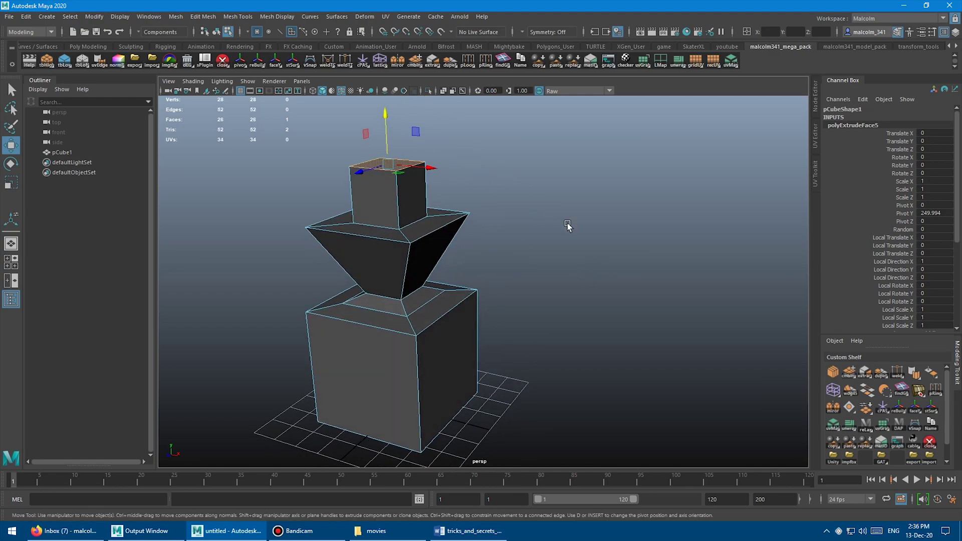
pyautogui.keyDown('alt'); pyautogui.moveTo(573, 236); pyautogui.dragTo(587, 254); pyautogui.keyUp('alt')
pyautogui.moveTo(587, 254); pyautogui.dragTo(592, 231, button='middle')
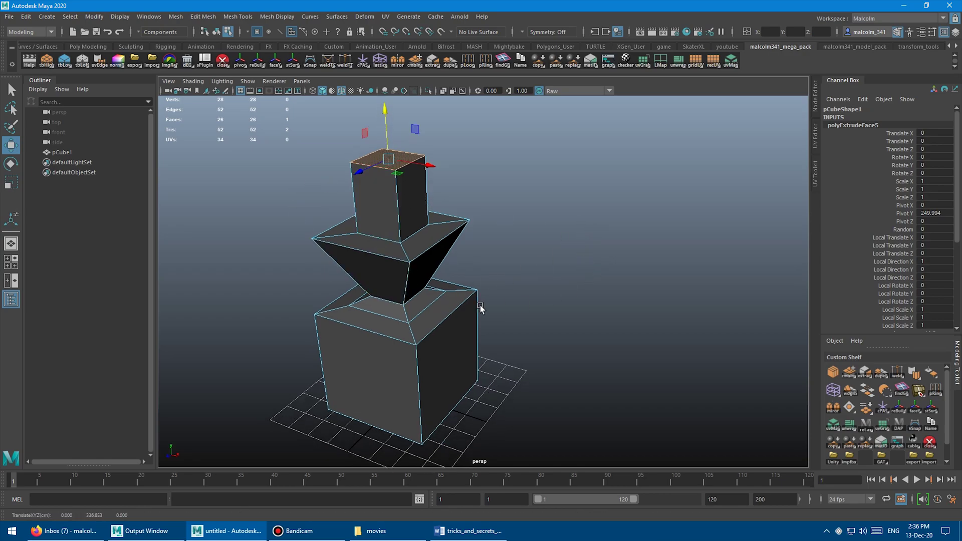
pyautogui.hotkey('ctrl', 'z')
pyautogui.hotkey('ctrl', 'z')
pyautogui.hotkey('ctrl', 'z')
pyautogui.hotkey('shift', 'z')
pyautogui.hotkey('shift', 'z')
pyautogui.hotkey('shift', 'z')
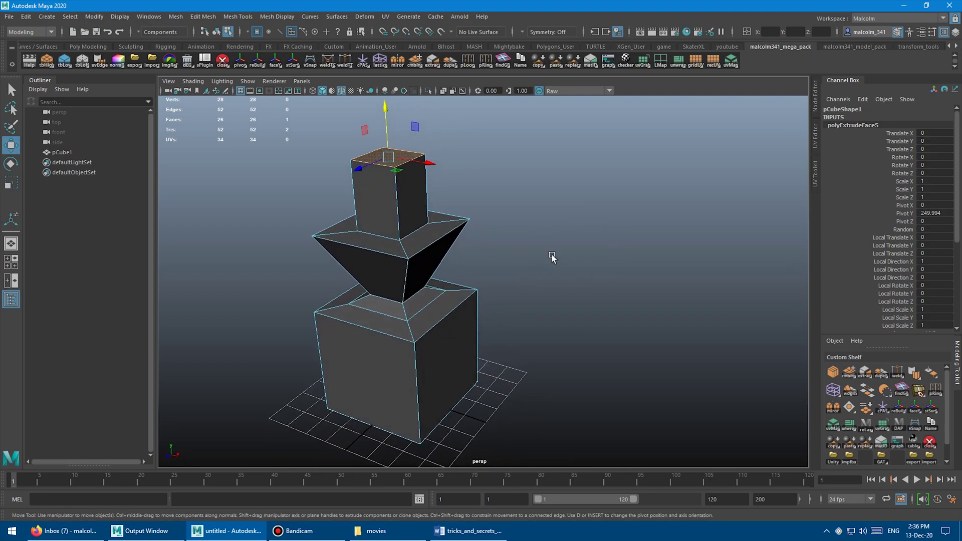